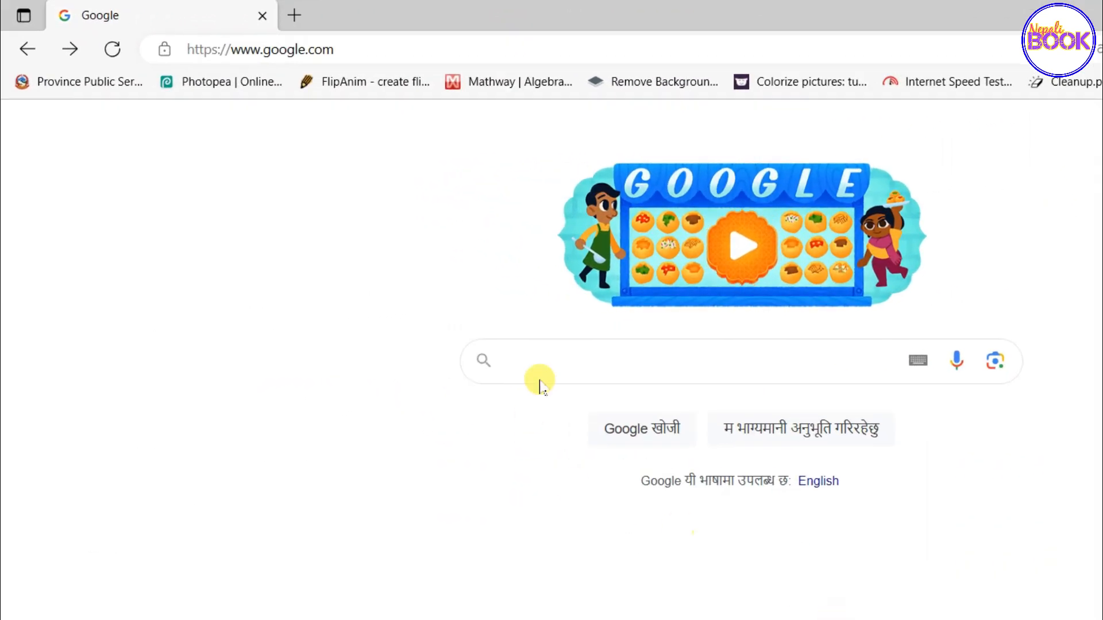
- Search Google for "adobe firefly", open the Adobe Firefly page, and launch the Firefly beta
type("adobe firefly")
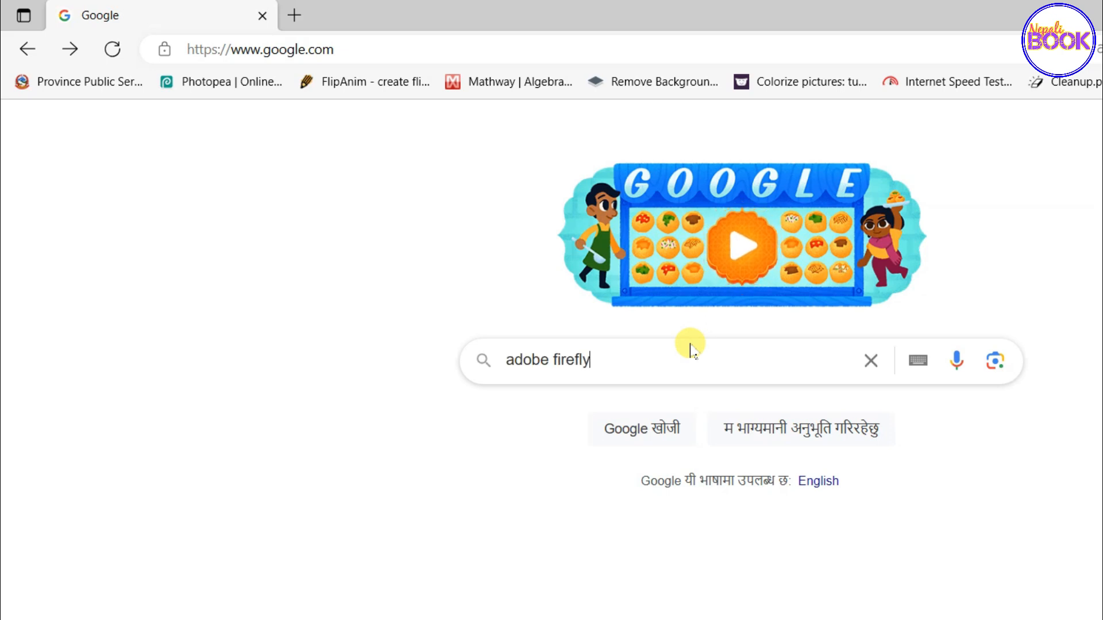
key("Return")
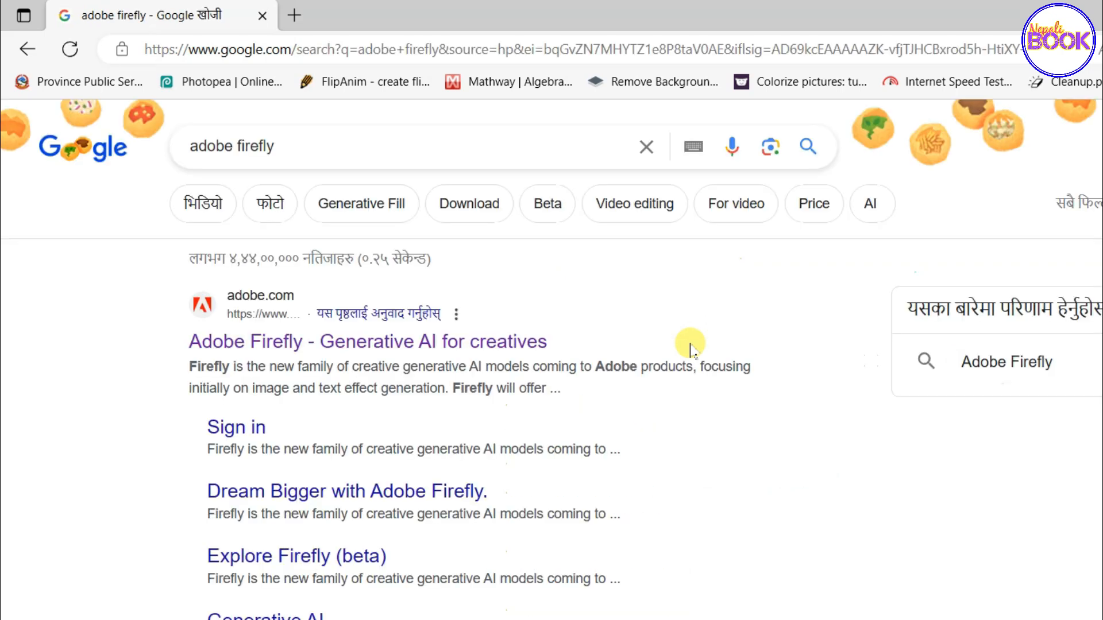
left_click(328, 345)
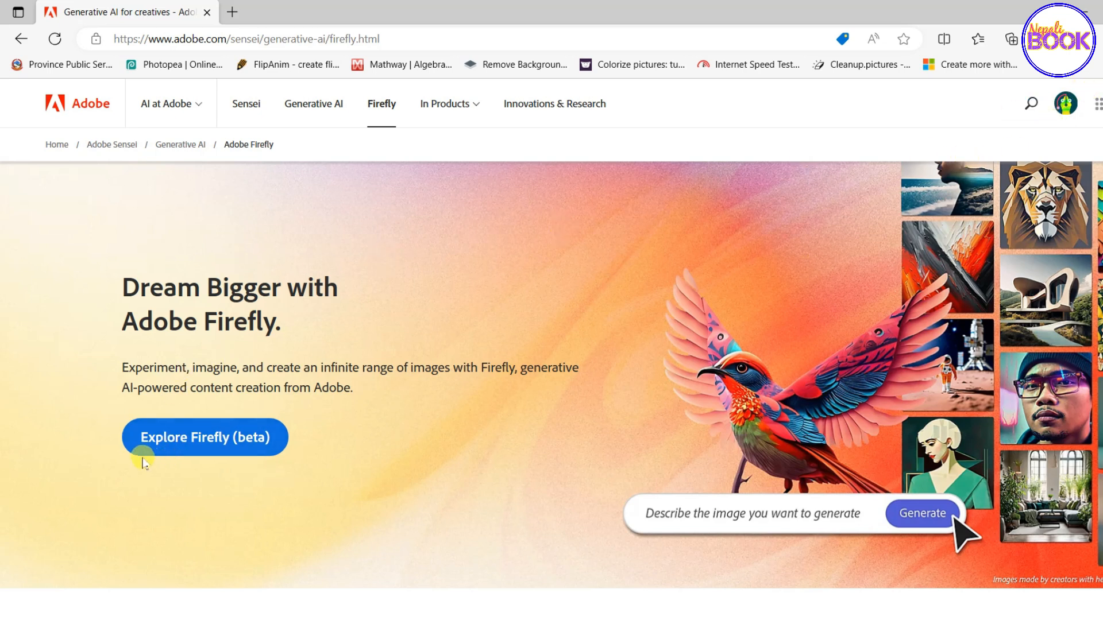
left_click(205, 442)
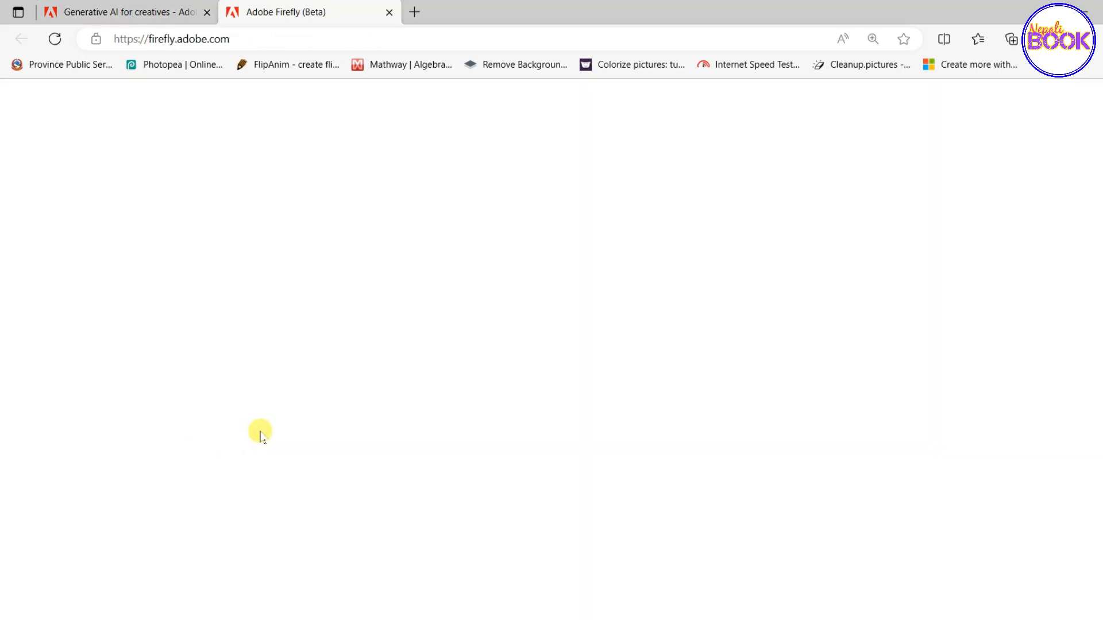
- Look through the Firefly home page tools and open Generative fill
scroll(442, 422, "down", 5)
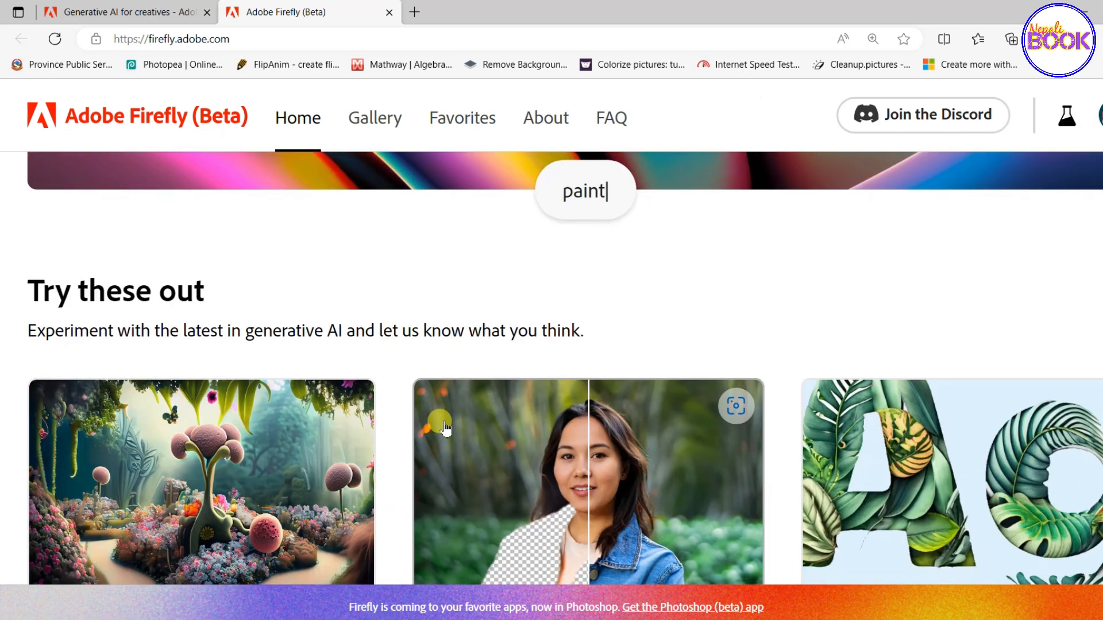
scroll(444, 426, "down", 3)
scroll(442, 428, "down", 2)
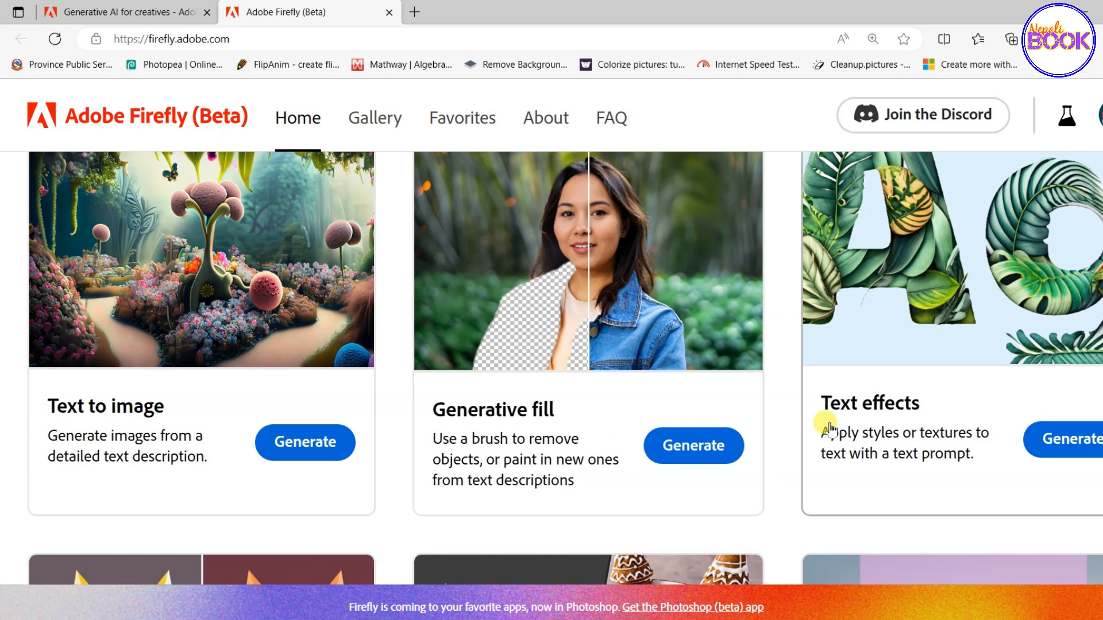
scroll(482, 519, "down", 6)
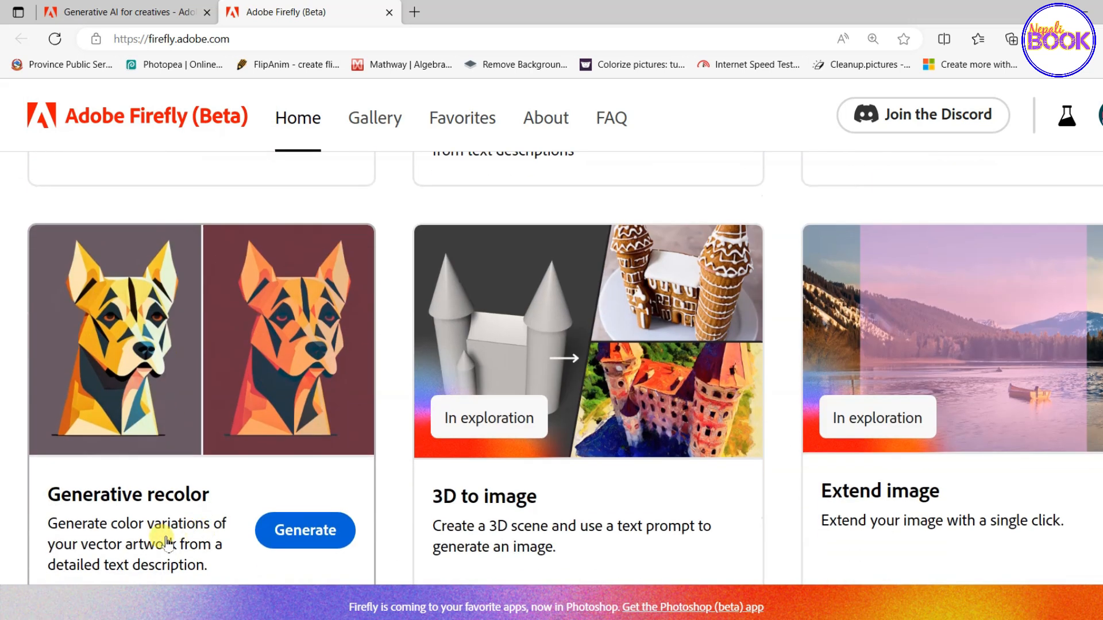
scroll(264, 446, "up", 7)
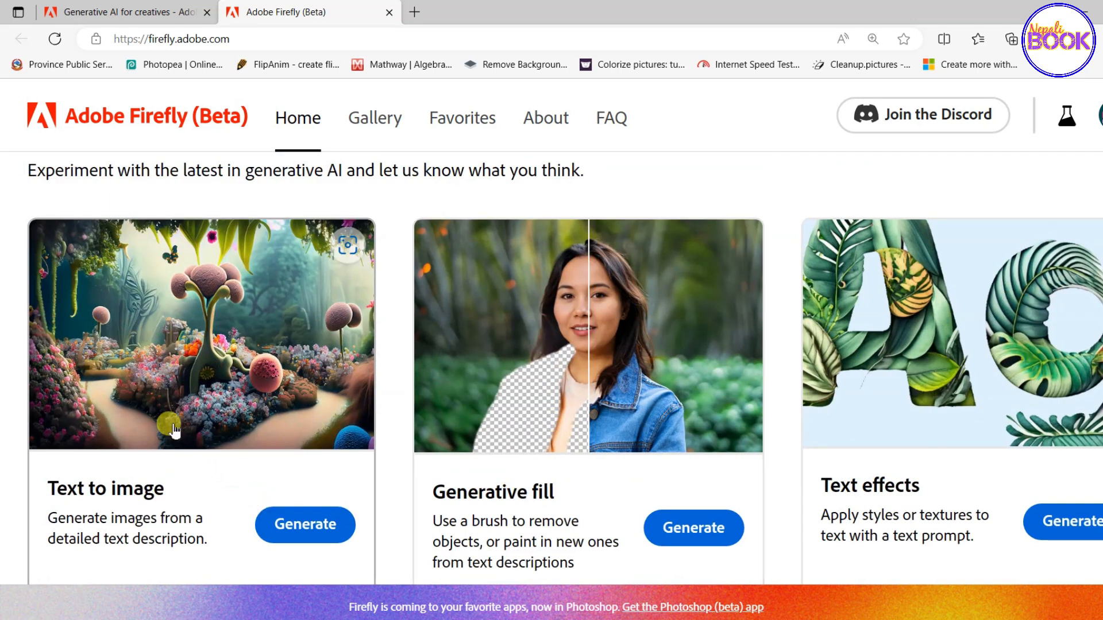
scroll(539, 522, "down", 2)
scroll(539, 522, "down", 2)
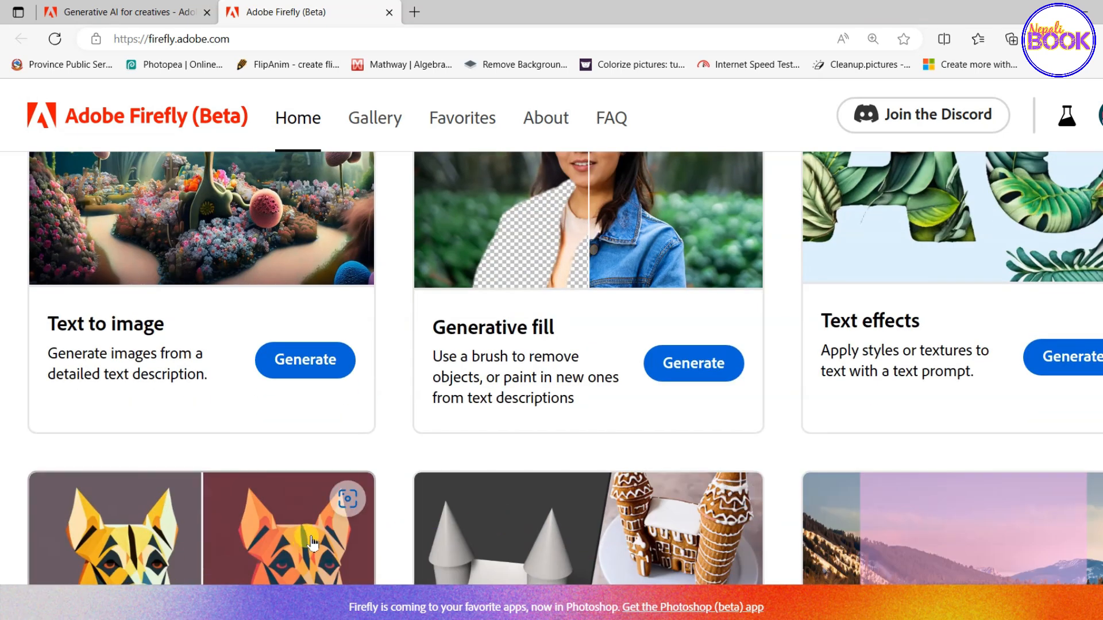
scroll(505, 480, "up", 2)
scroll(516, 468, "up", 2)
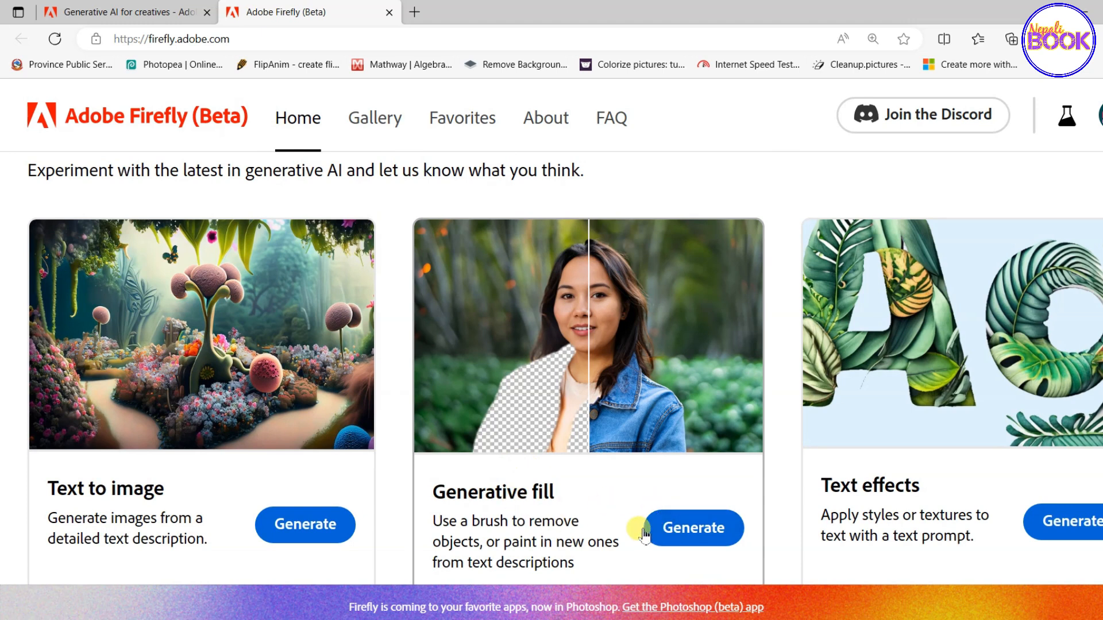
left_click(683, 533)
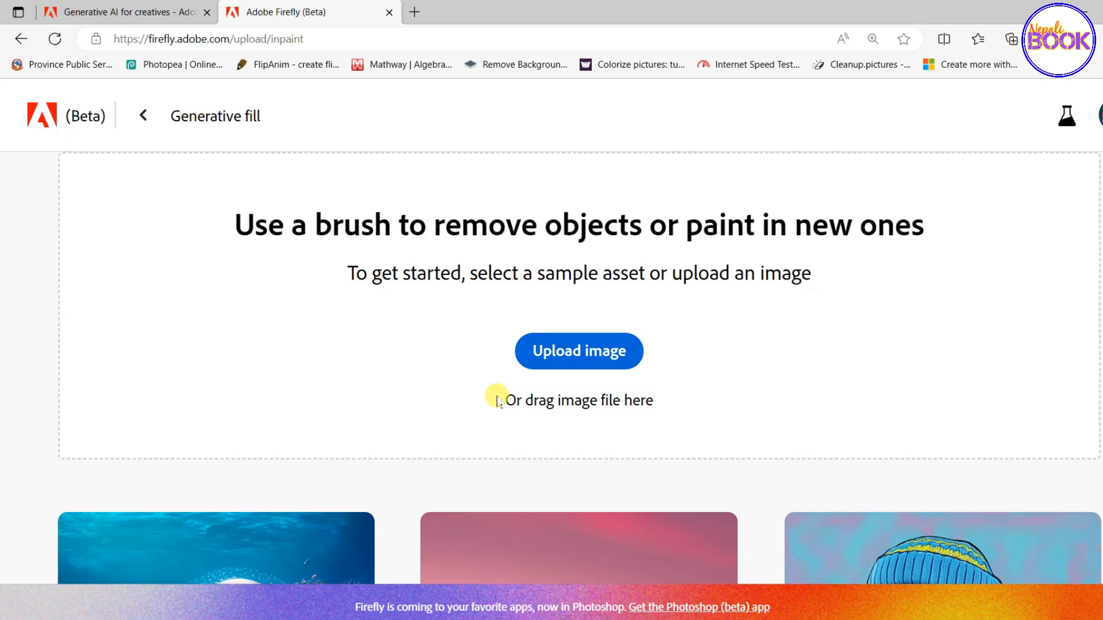
- Upload the damaged portrait photo of the man in a patterned cap from the IMAGE folder
left_click(585, 356)
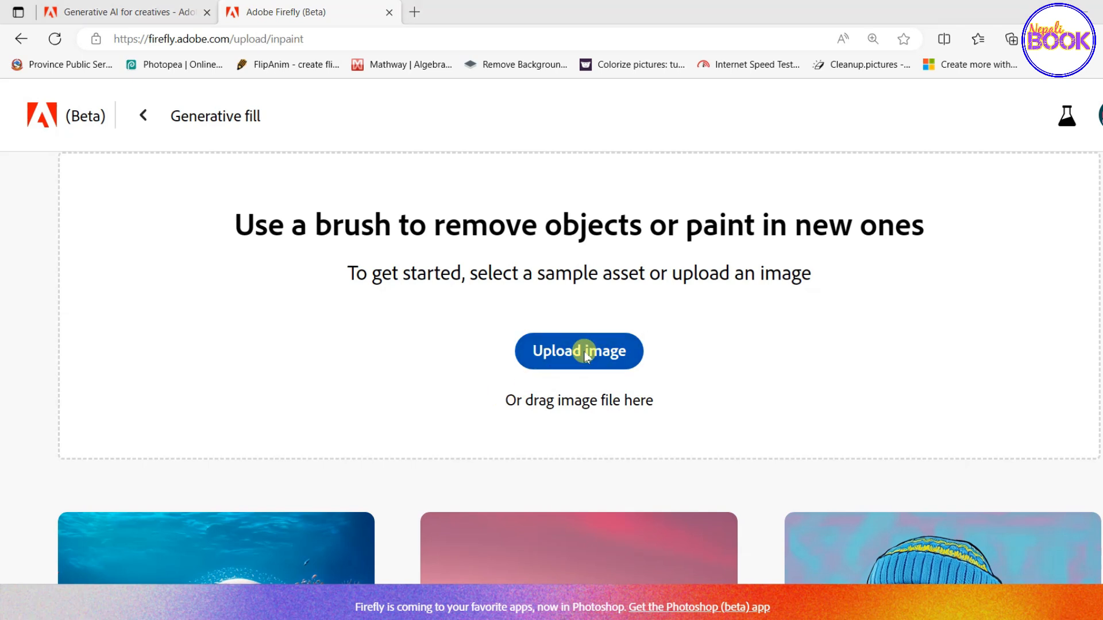
scroll(260, 219, "down", 3)
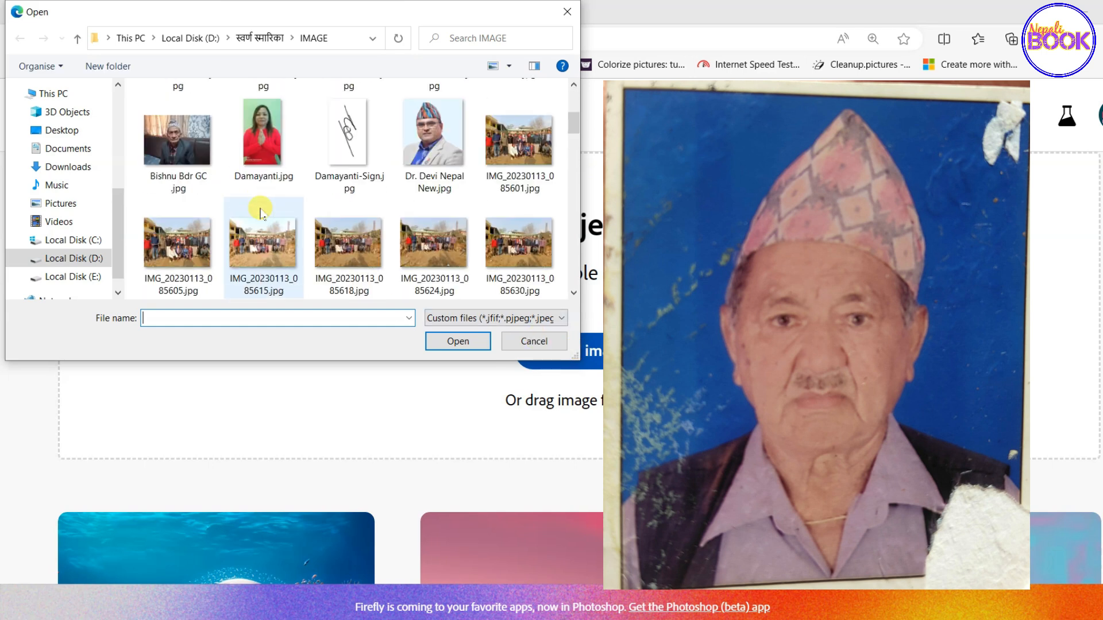
scroll(260, 213, "down", 10)
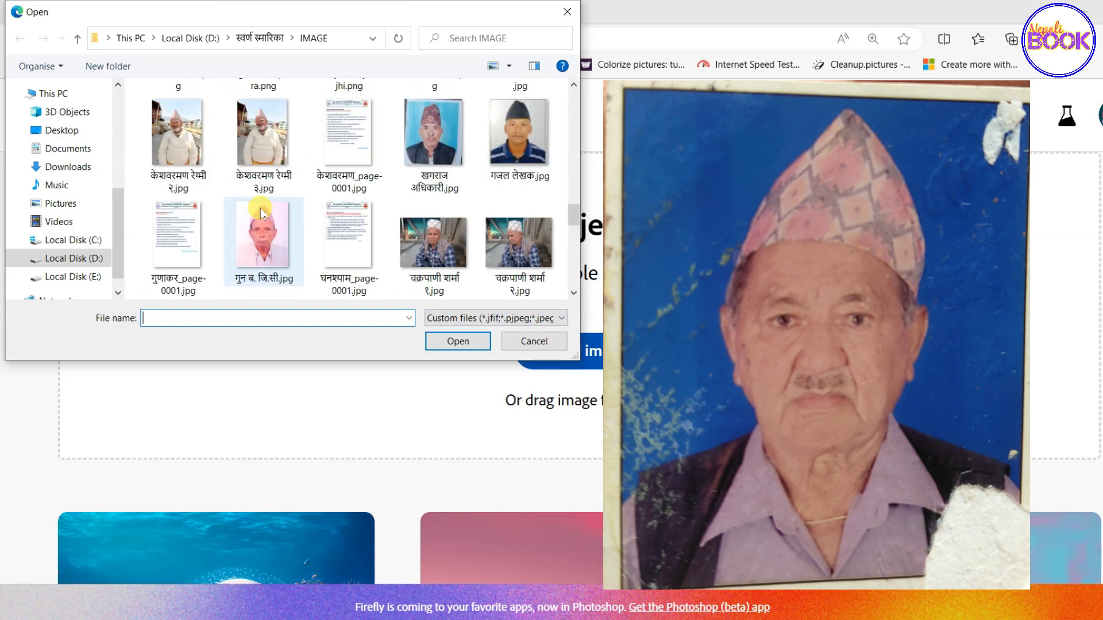
scroll(260, 213, "down", 6)
scroll(261, 214, "down", 2)
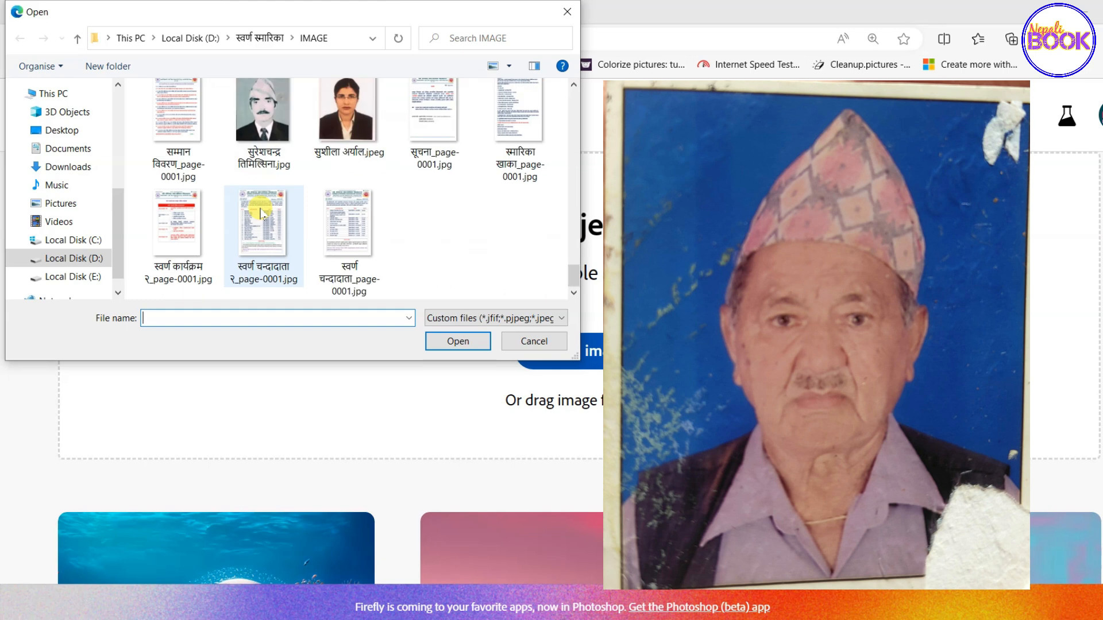
scroll(229, 218, "up", 4)
left_click(192, 222)
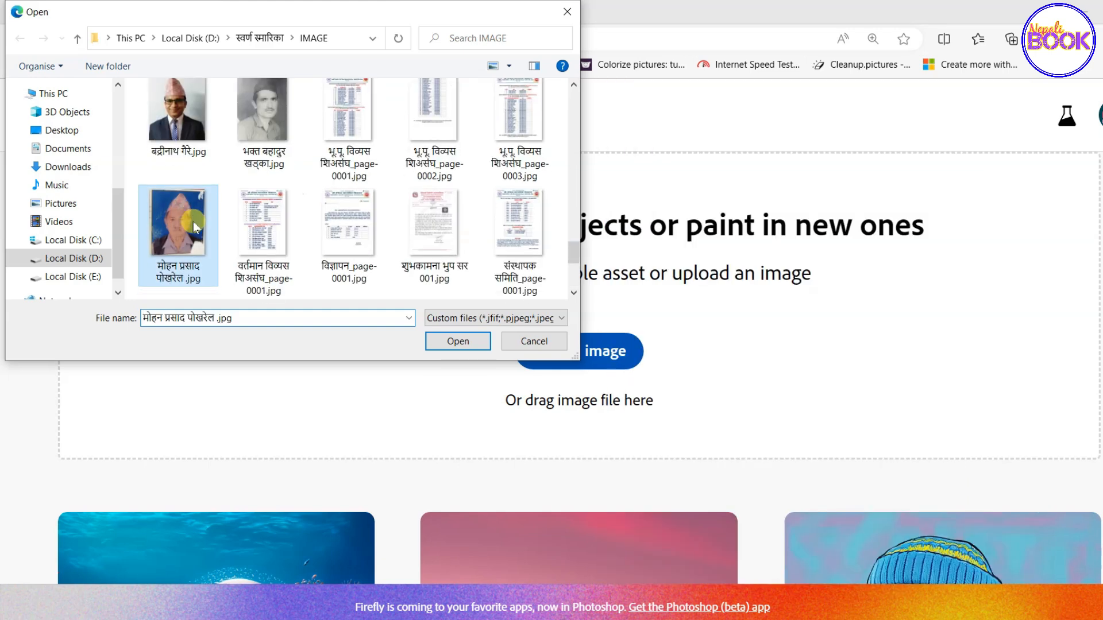
left_click(457, 342)
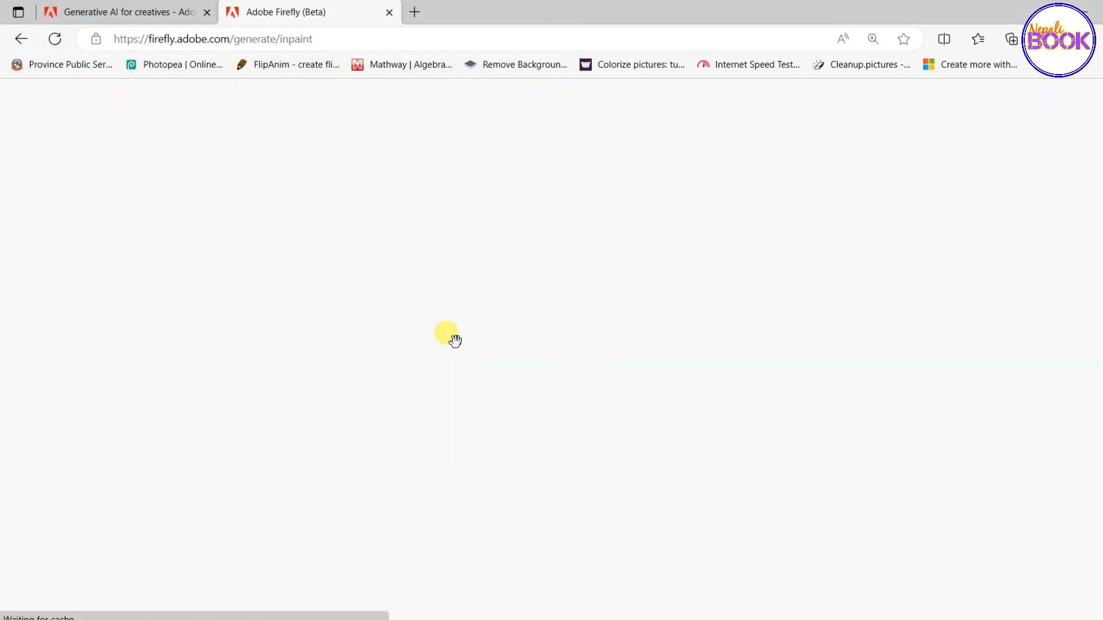
- Enlarge the page to 175% and pan the uploaded portrait fully into view in the upper part of the canvas
scroll(589, 330, "down", 2)
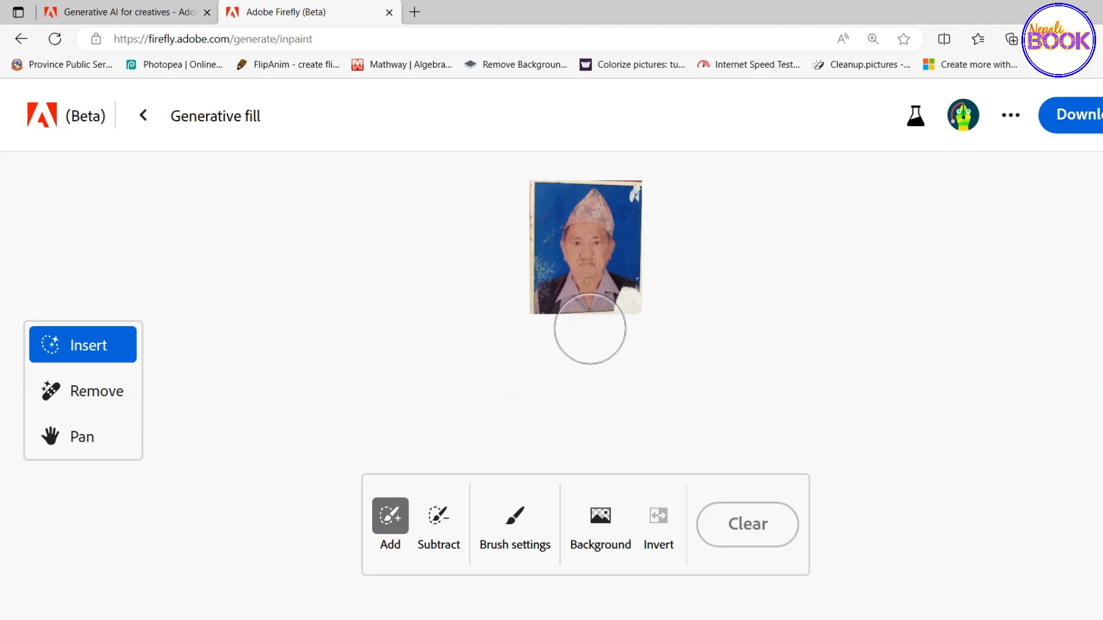
key("ctrl+plus")
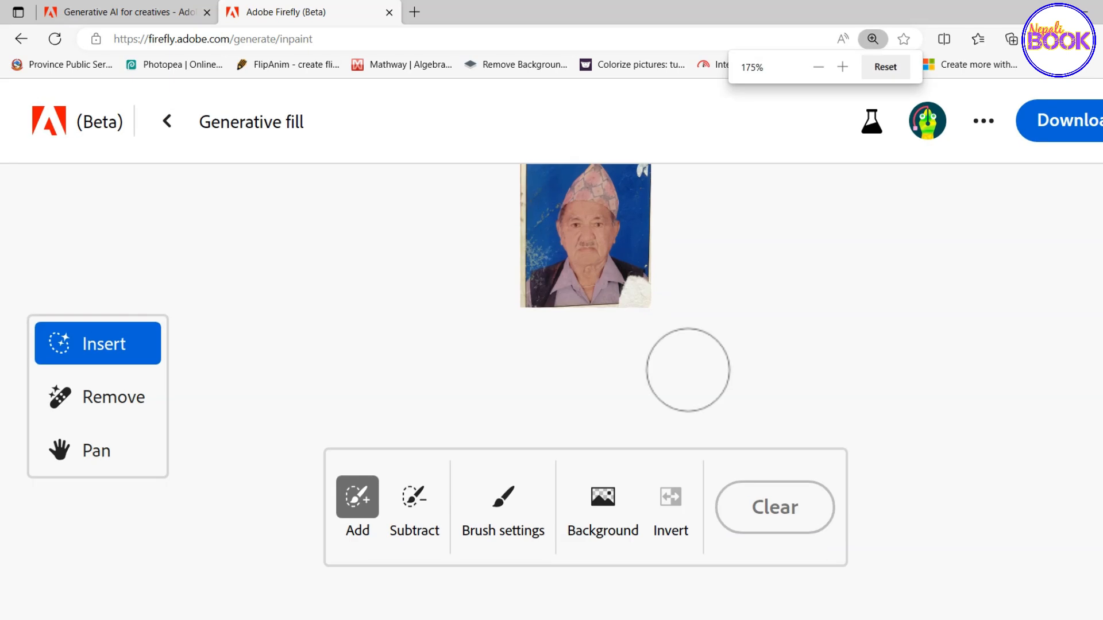
scroll(591, 332, "up", 2)
scroll(603, 338, "down", 2)
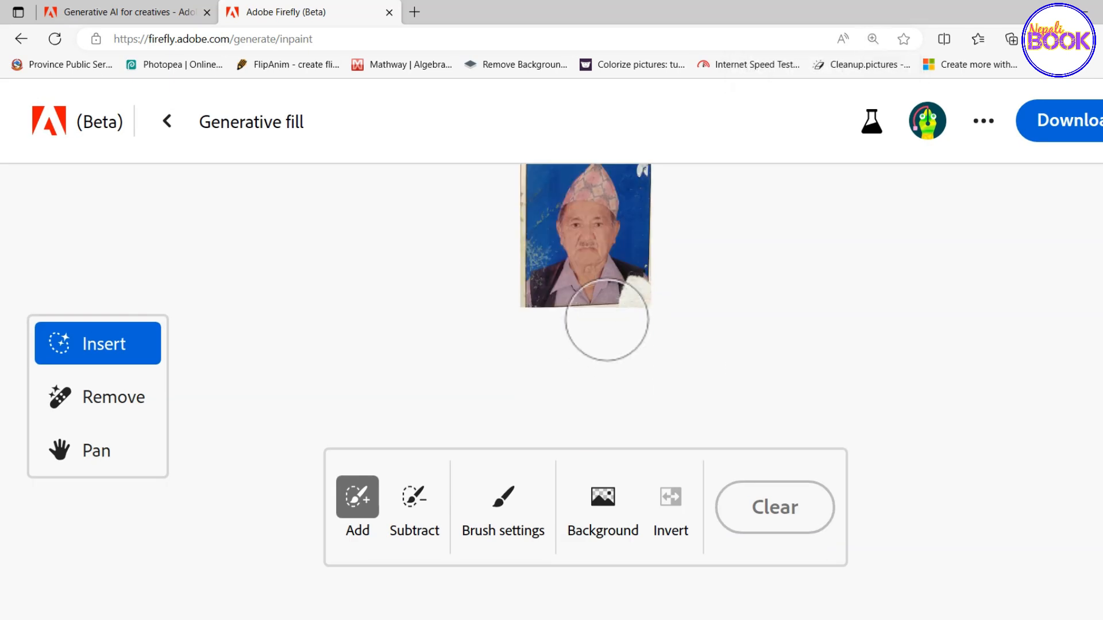
scroll(605, 320, "up", 2)
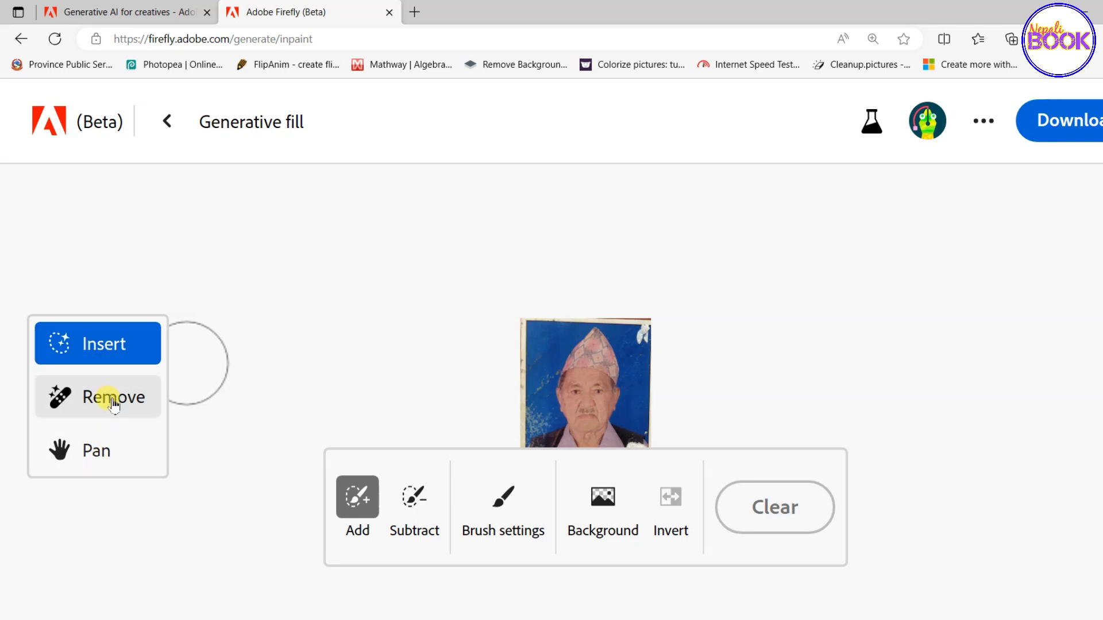
left_click(114, 452)
left_click_drag(559, 416, 540, 302)
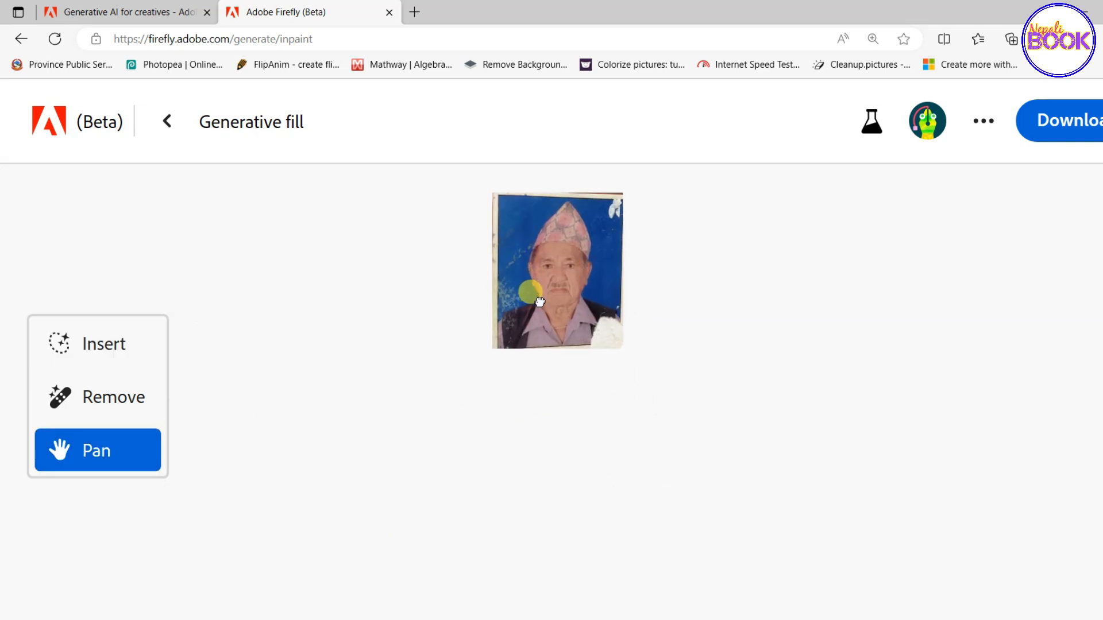
left_click_drag(614, 358, 660, 340)
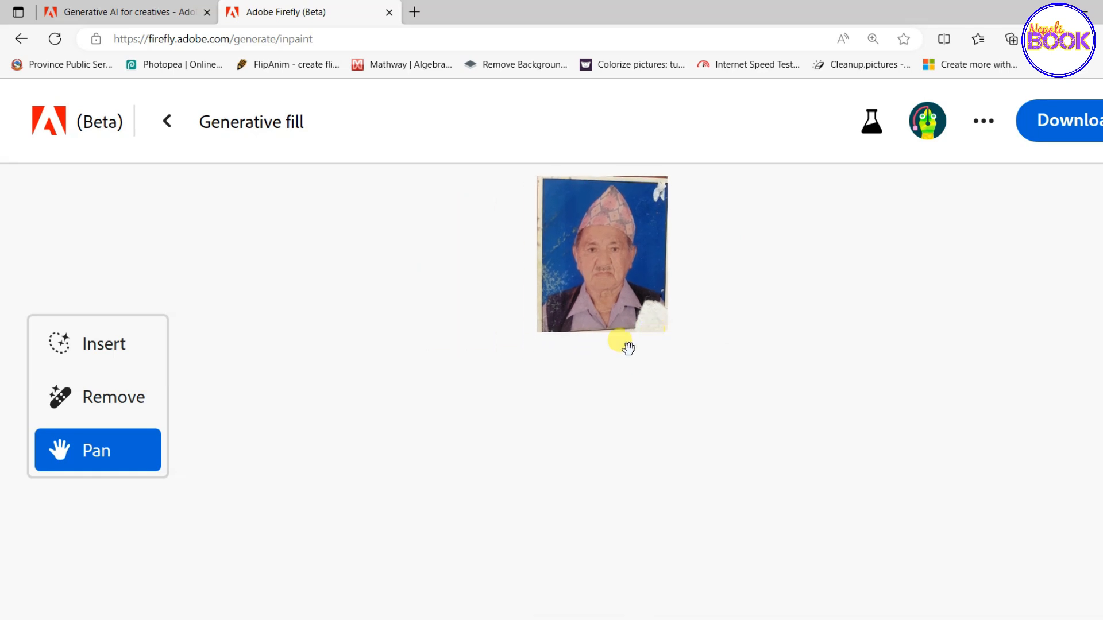
- Switch to the Remove tool and set its brush size to 32%
left_click(115, 401)
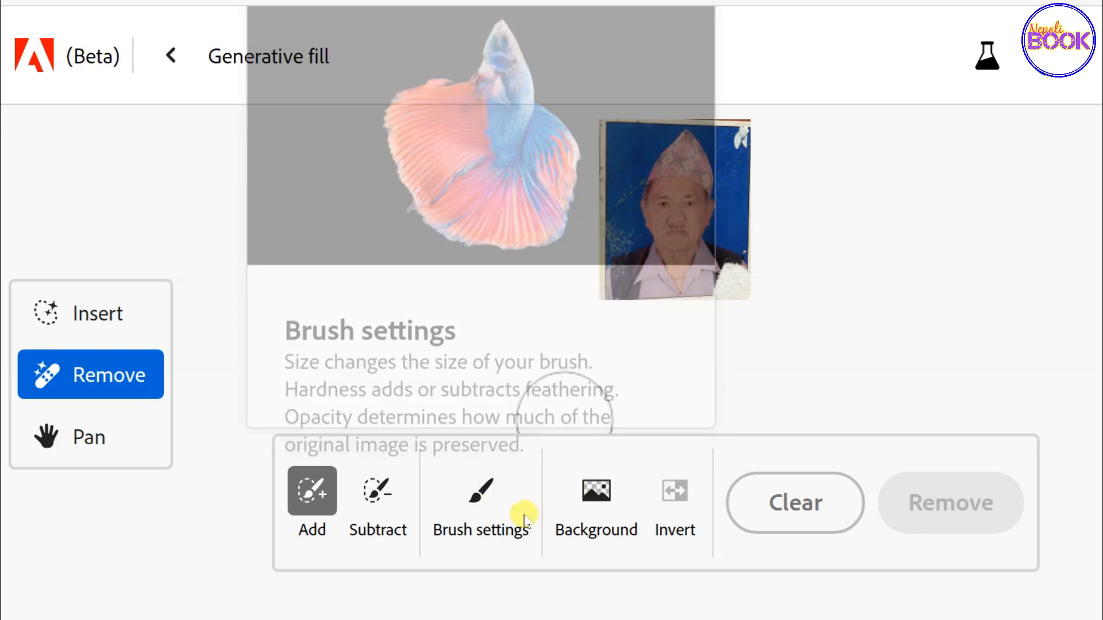
mouse_move(487, 501)
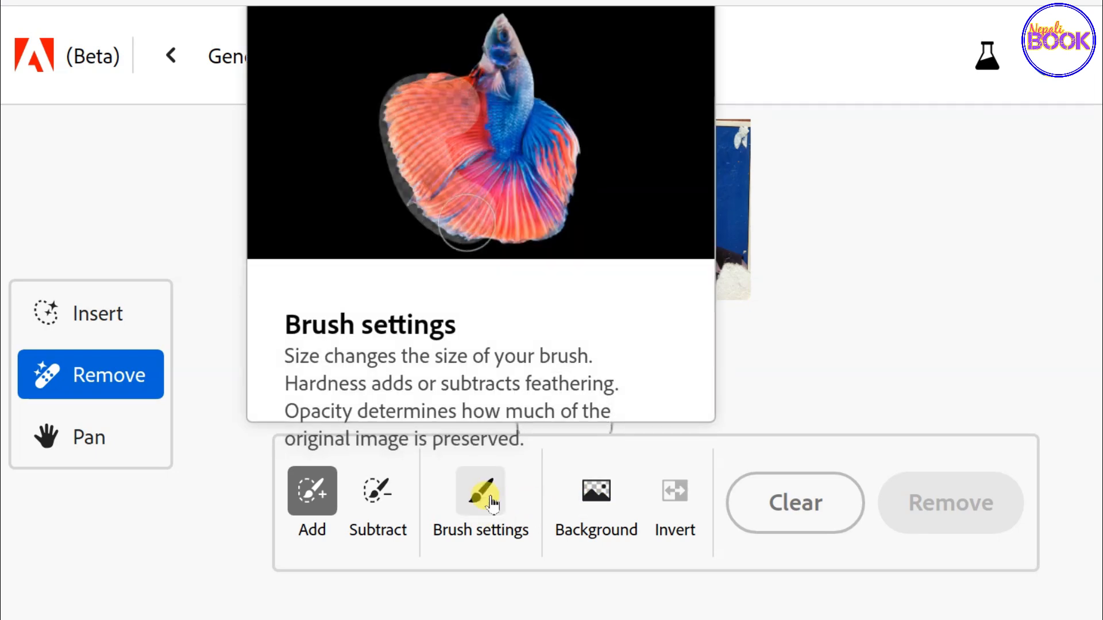
left_click(491, 503)
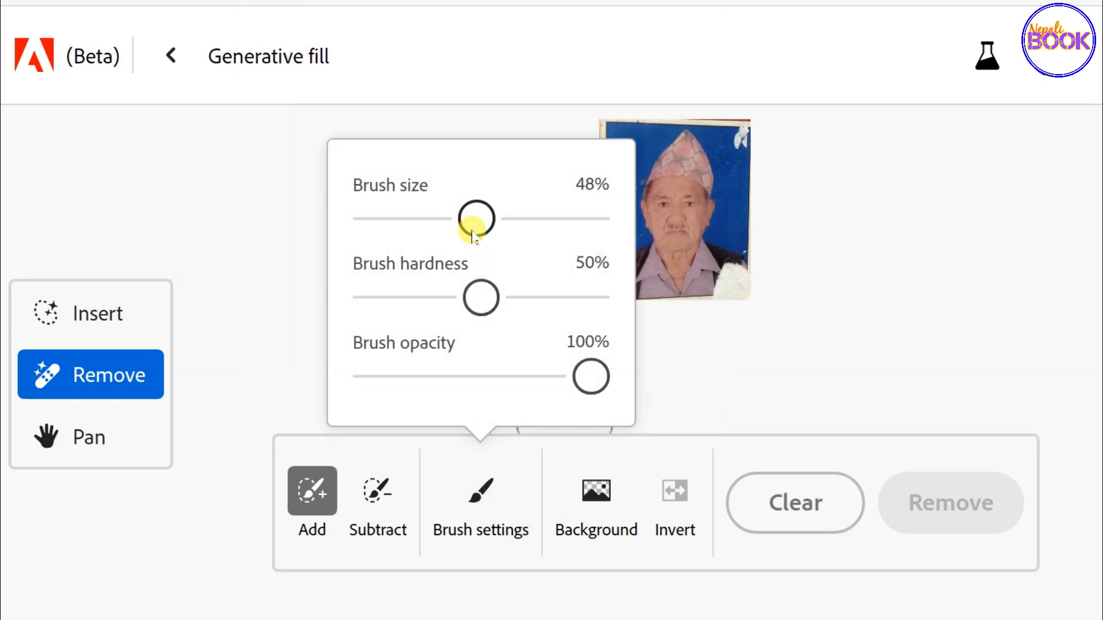
left_click_drag(463, 233, 402, 231)
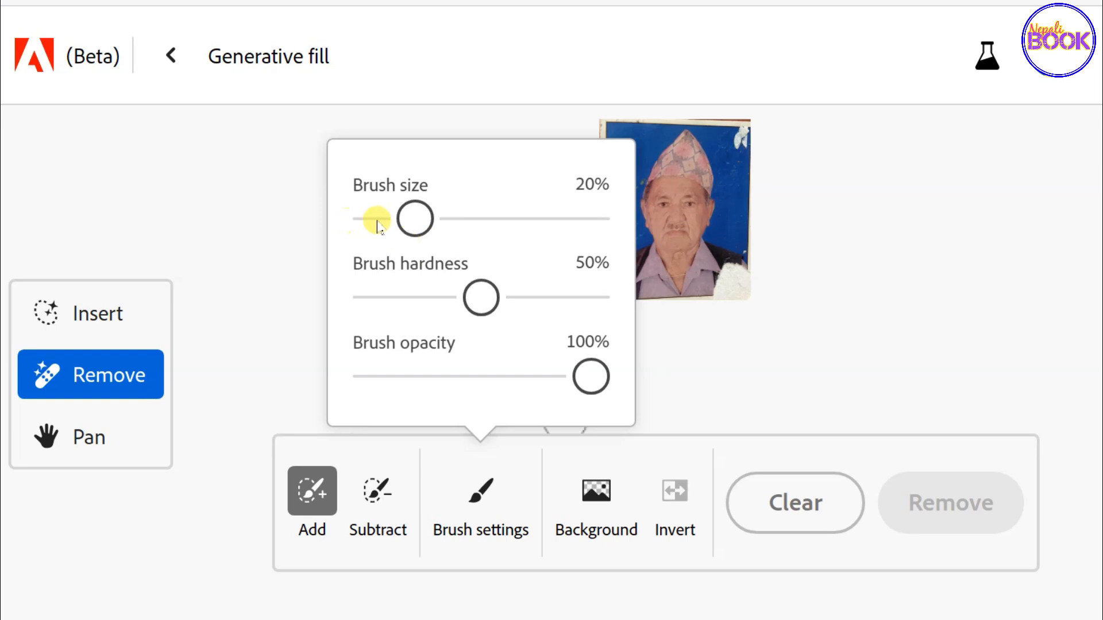
left_click_drag(377, 226, 438, 222)
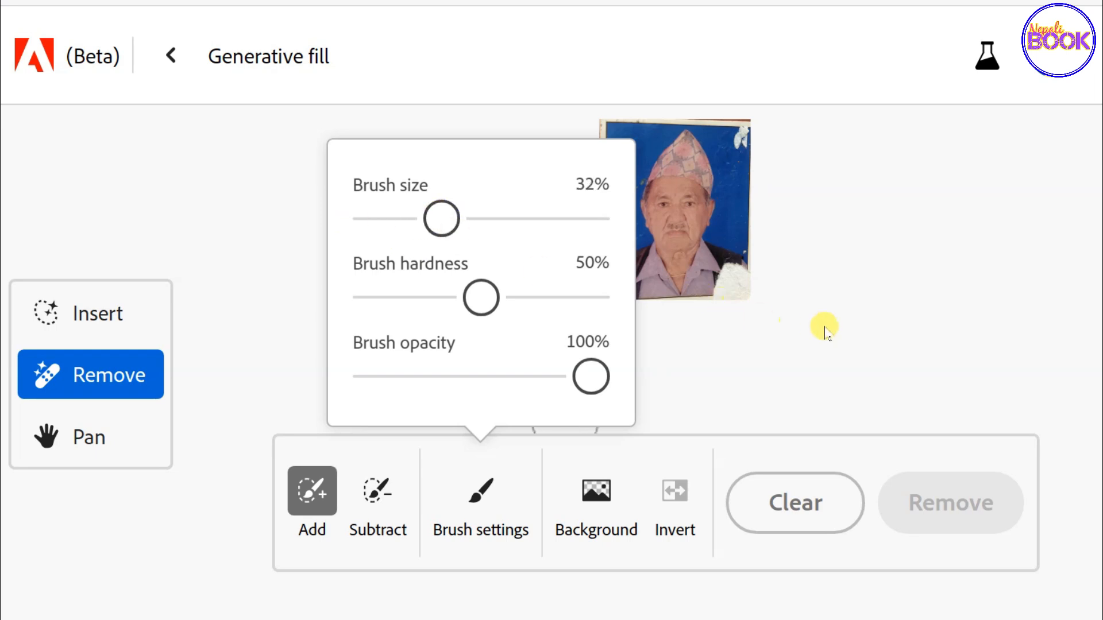
left_click(865, 323)
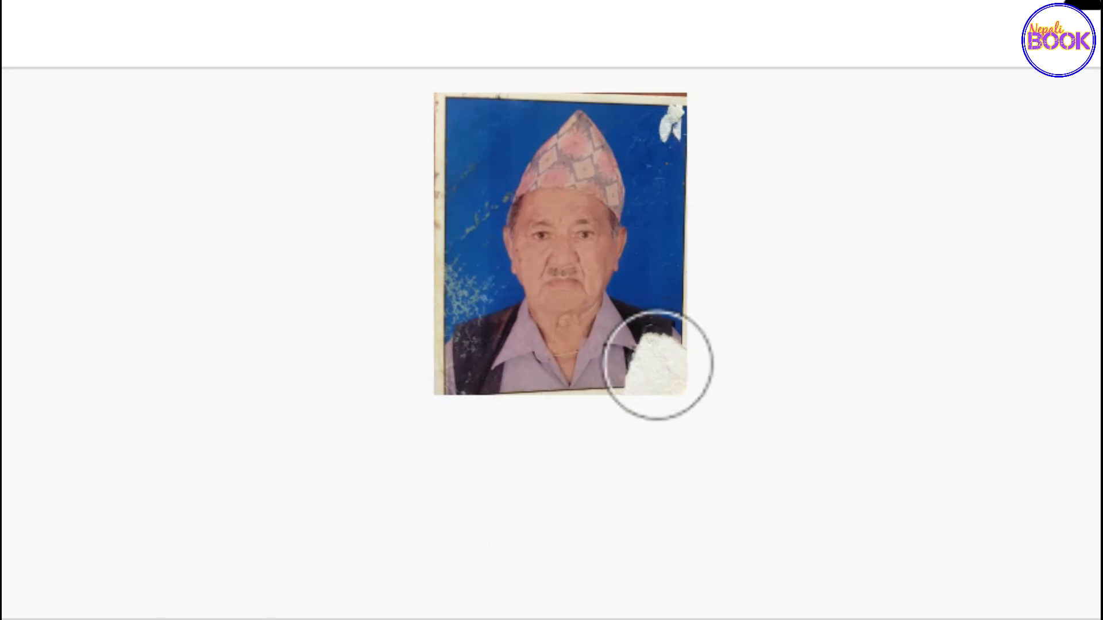
- Remove the torn white patch brushed over in the portrait's lower-right corner and select the first of the four generated variations
mouse_move(663, 365)
left_mouse_down()
mouse_move(663, 381)
mouse_move(638, 382)
mouse_move(665, 367)
mouse_move(667, 350)
left_mouse_up()
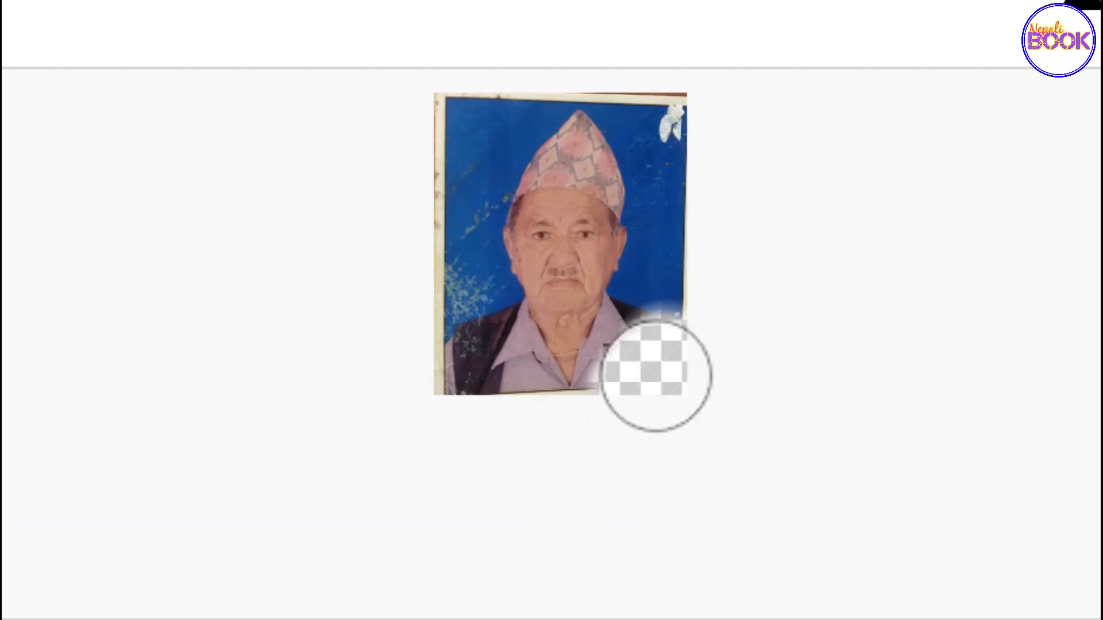
left_click(941, 516)
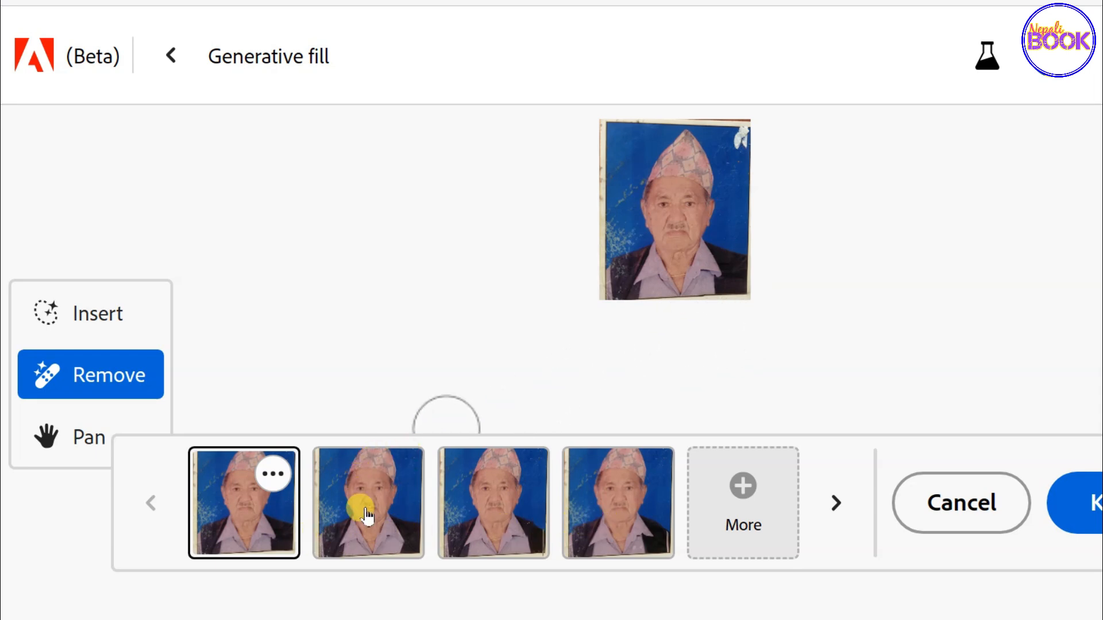
left_click(343, 531)
left_click(495, 512)
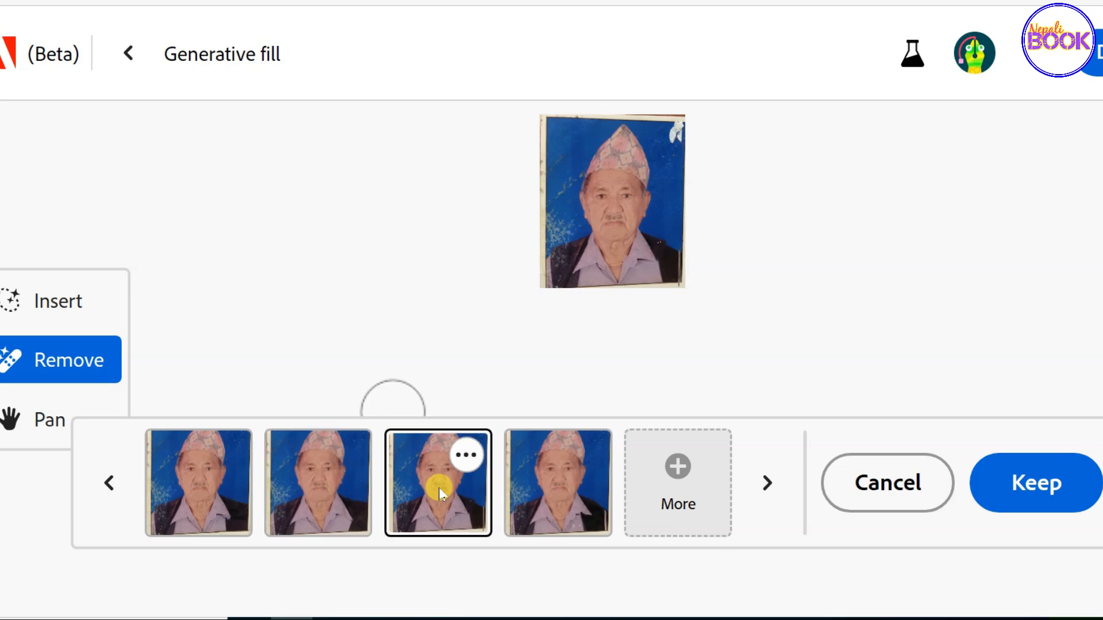
left_click(542, 493)
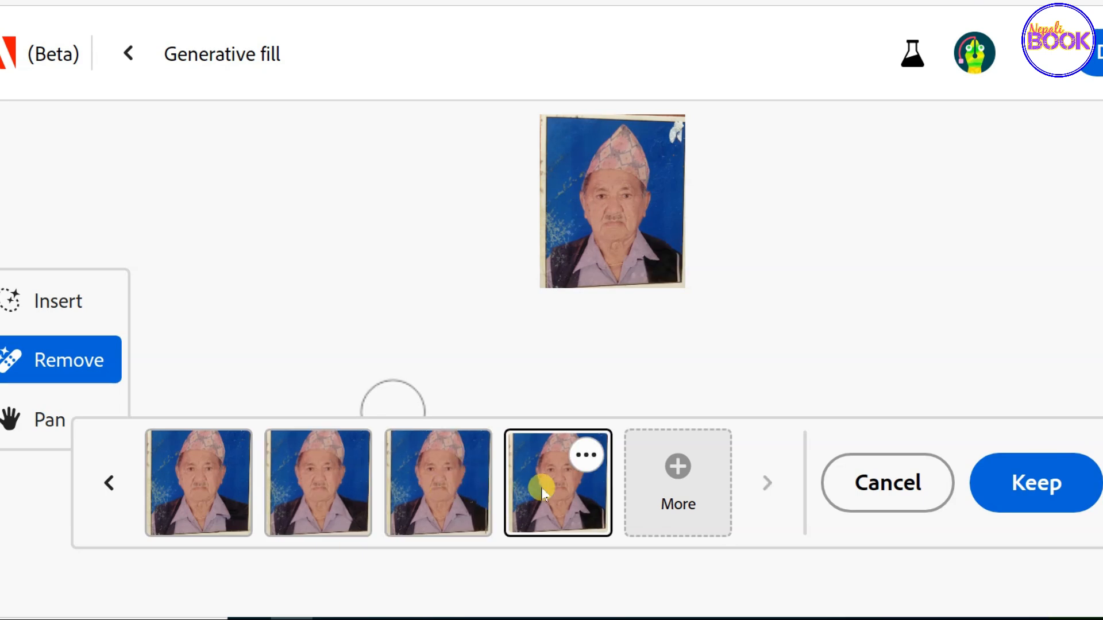
left_click(434, 494)
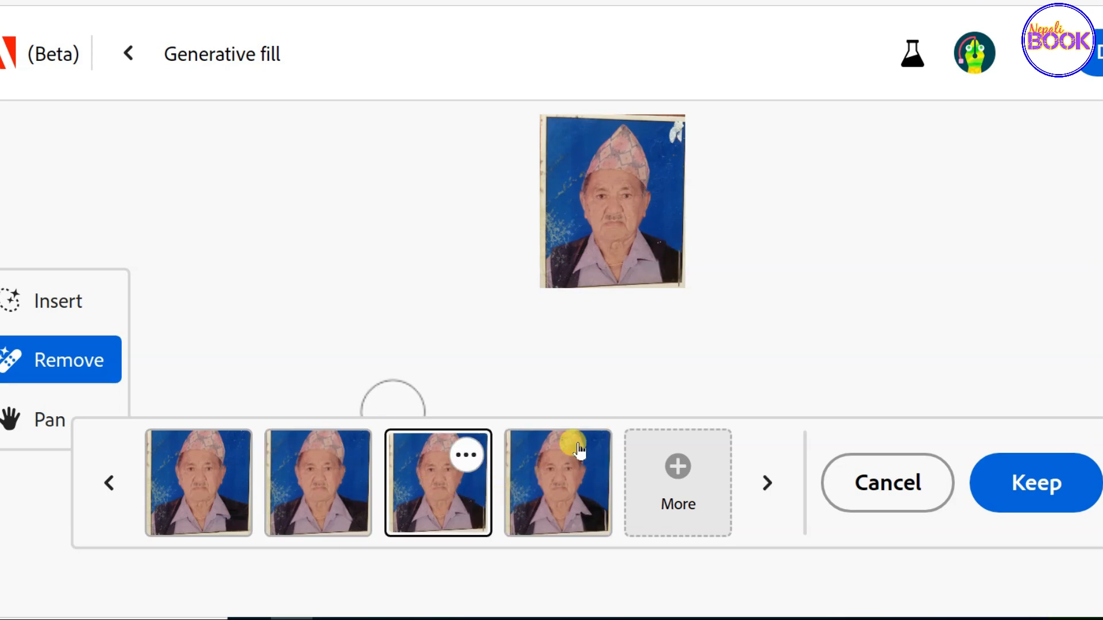
left_click(330, 505)
left_click(218, 495)
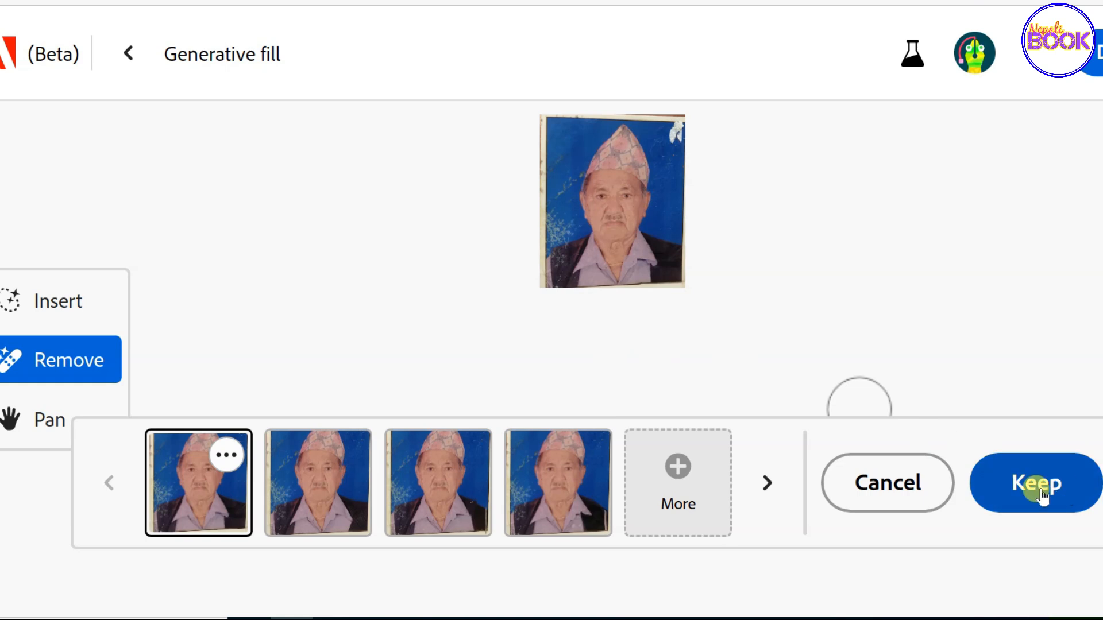
- Keep the patched portrait, then brush over its white-flecked corner and all four worn borders and remove them
left_click(1042, 495)
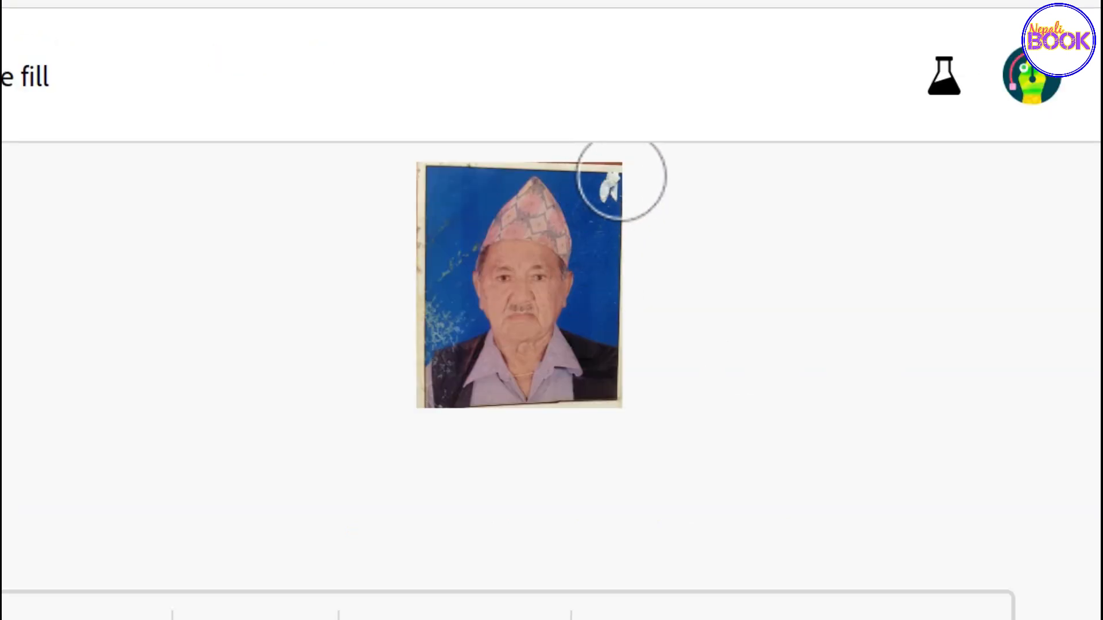
mouse_move(621, 180)
left_mouse_down()
mouse_move(660, 253)
mouse_move(622, 178)
mouse_move(644, 195)
mouse_move(615, 170)
mouse_move(609, 141)
left_mouse_up()
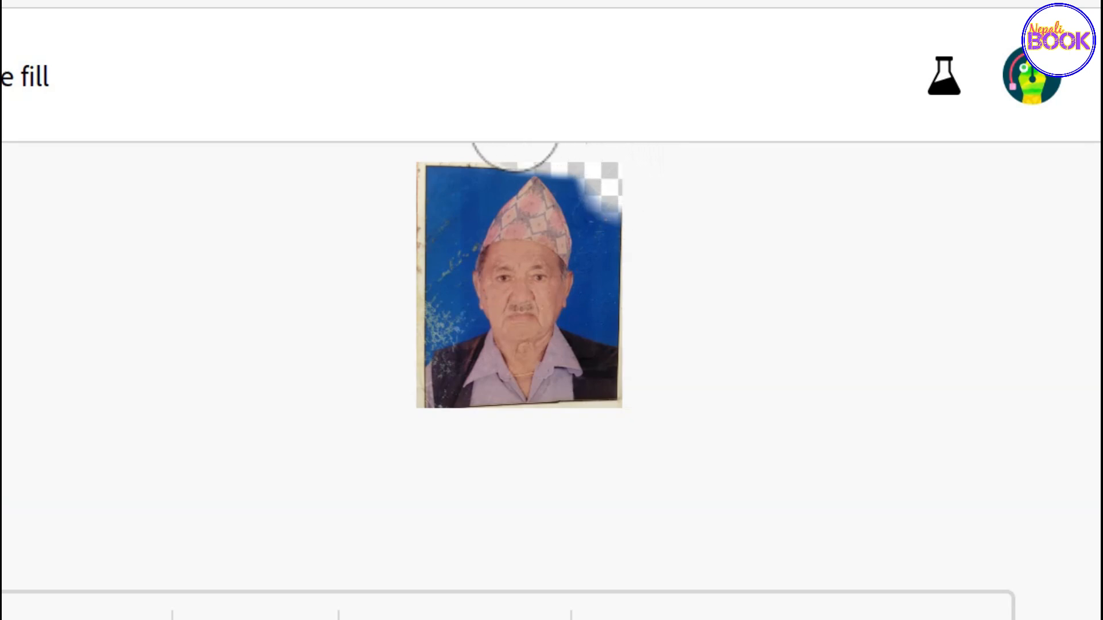
mouse_move(515, 127)
left_mouse_down()
mouse_move(435, 138)
mouse_move(402, 176)
mouse_move(390, 408)
left_mouse_up()
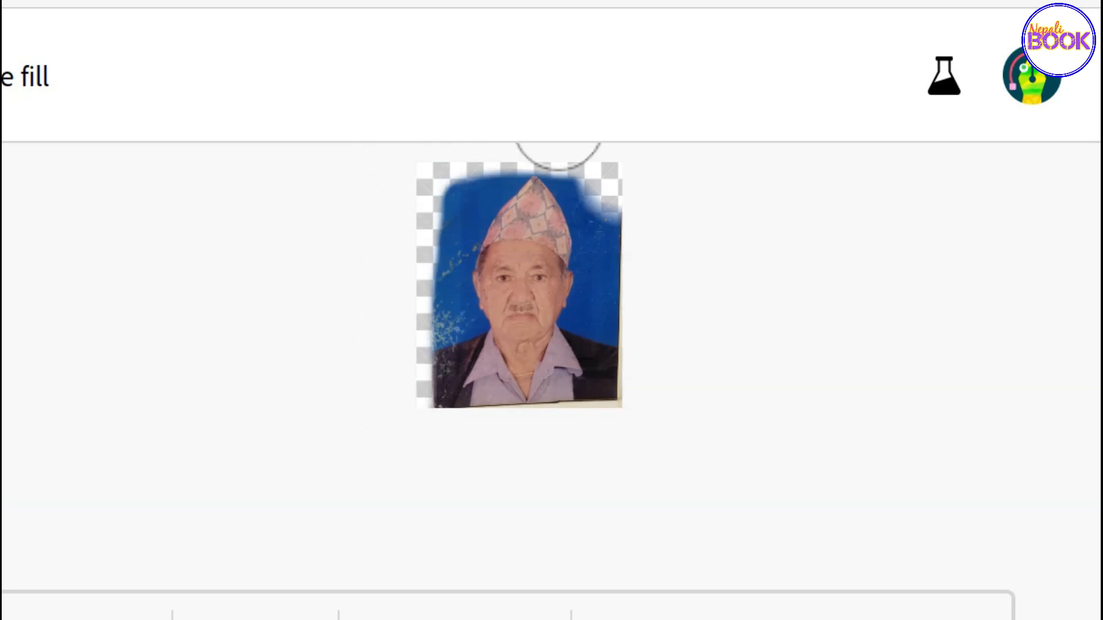
mouse_move(558, 127)
left_mouse_down()
mouse_move(620, 166)
mouse_move(648, 320)
mouse_move(648, 415)
mouse_move(569, 438)
mouse_move(411, 431)
left_mouse_up()
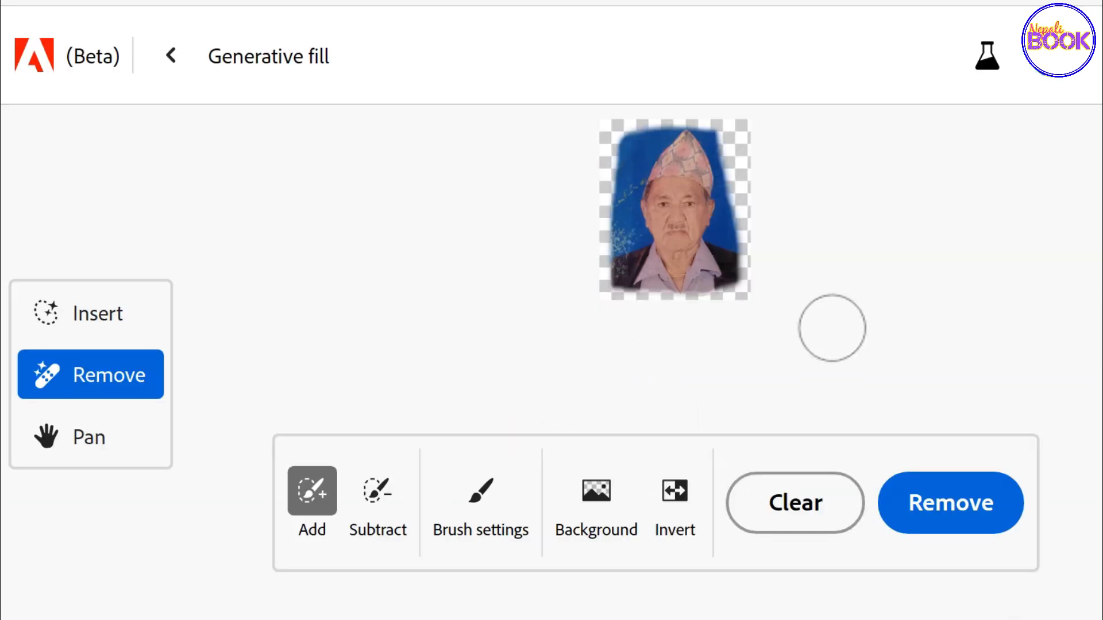
left_click(956, 509)
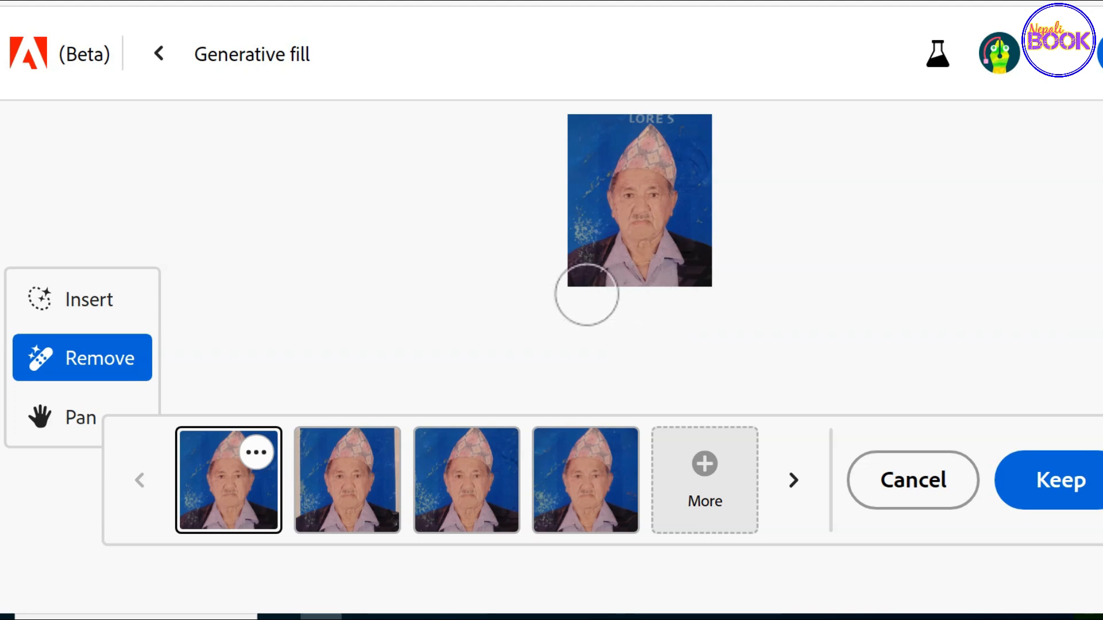
- Compare the four generated border repairs and keep the first variation
left_click(339, 484)
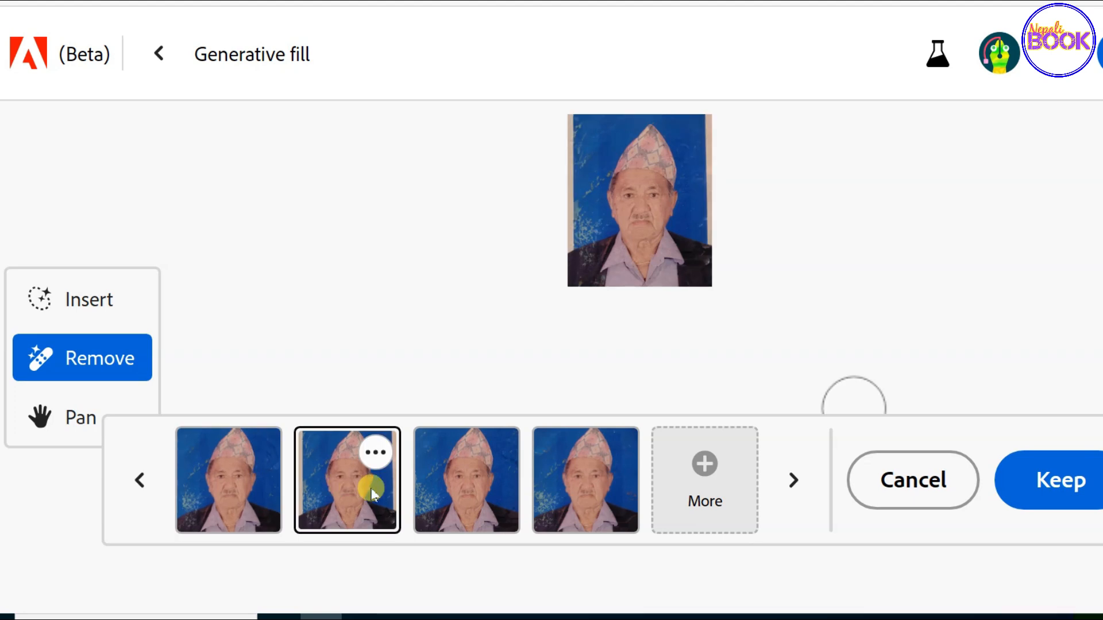
left_click(453, 494)
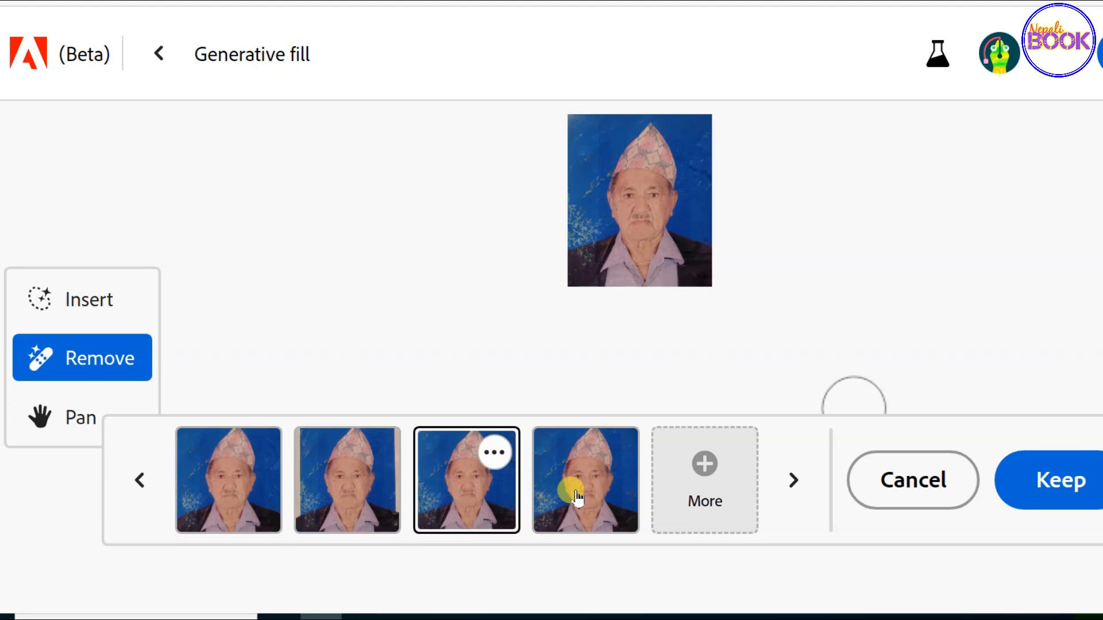
left_click(577, 497)
left_click(473, 485)
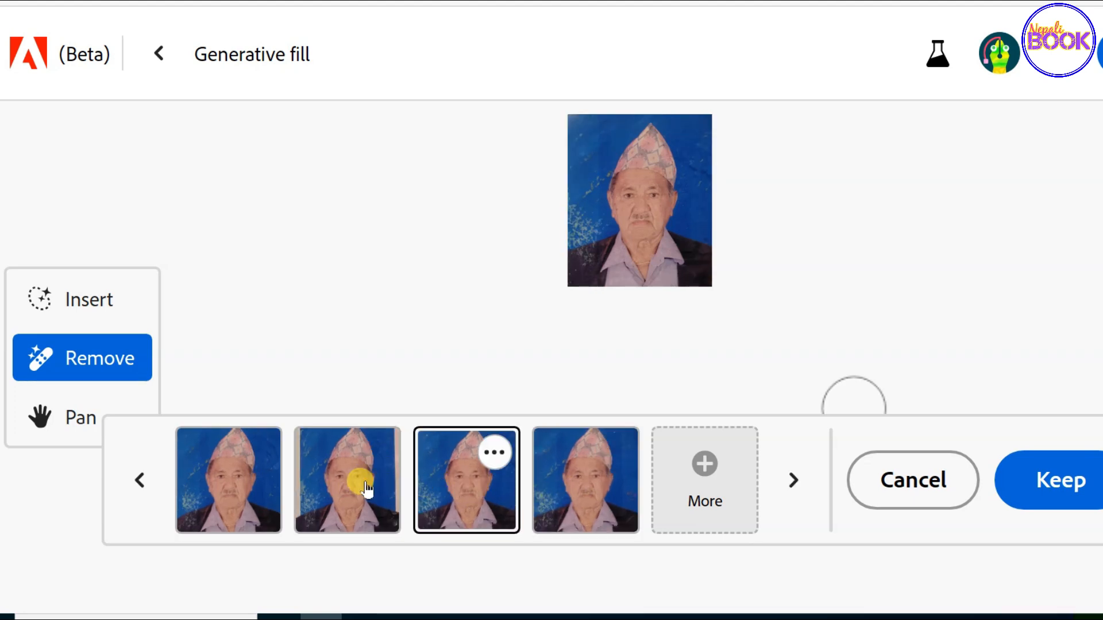
left_click(357, 485)
left_click(260, 488)
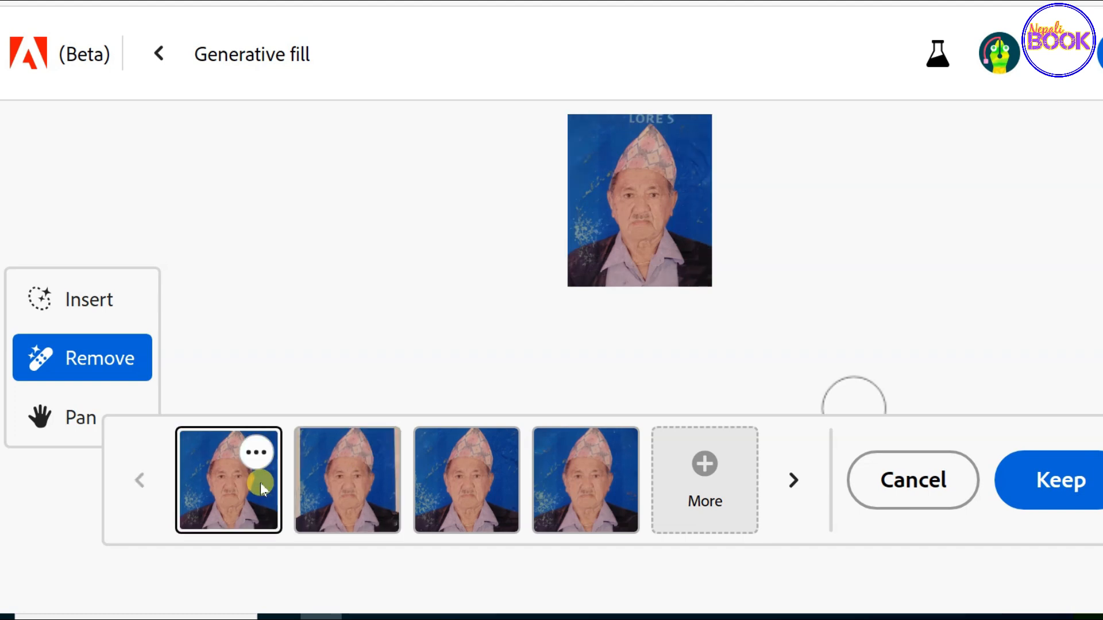
left_click(1006, 498)
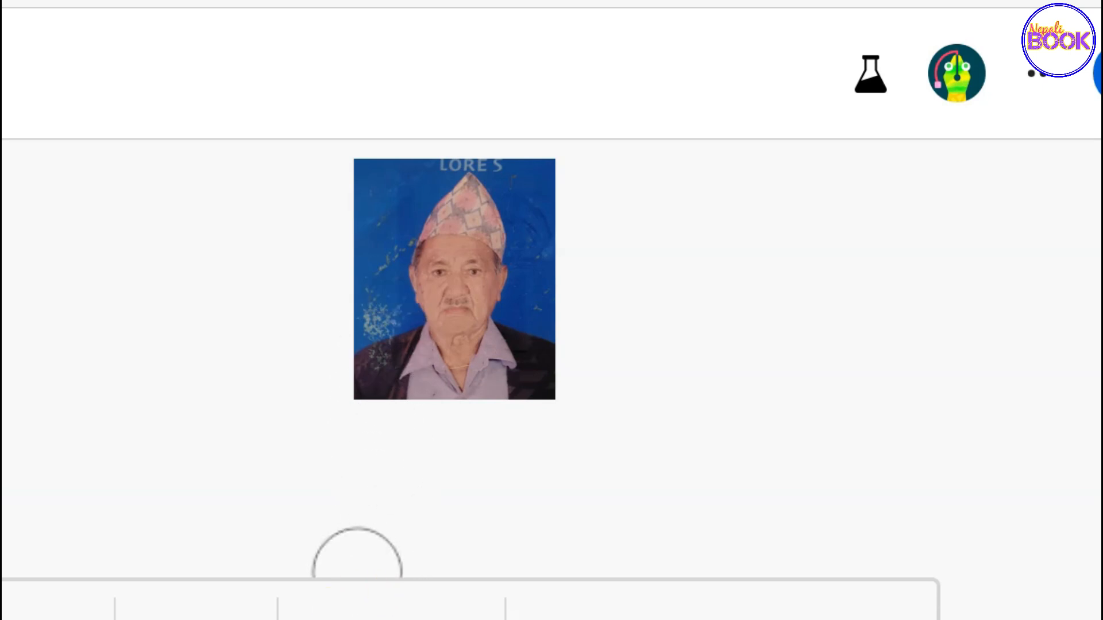
- Shrink the brush, paint over the speckled stain and scratches in the blue background beside the man's face and shoulder, and remove them
left_click(196, 600)
mouse_move(146, 301)
left_mouse_down()
mouse_move(89, 300)
mouse_move(62, 313)
left_mouse_up()
left_click(704, 295)
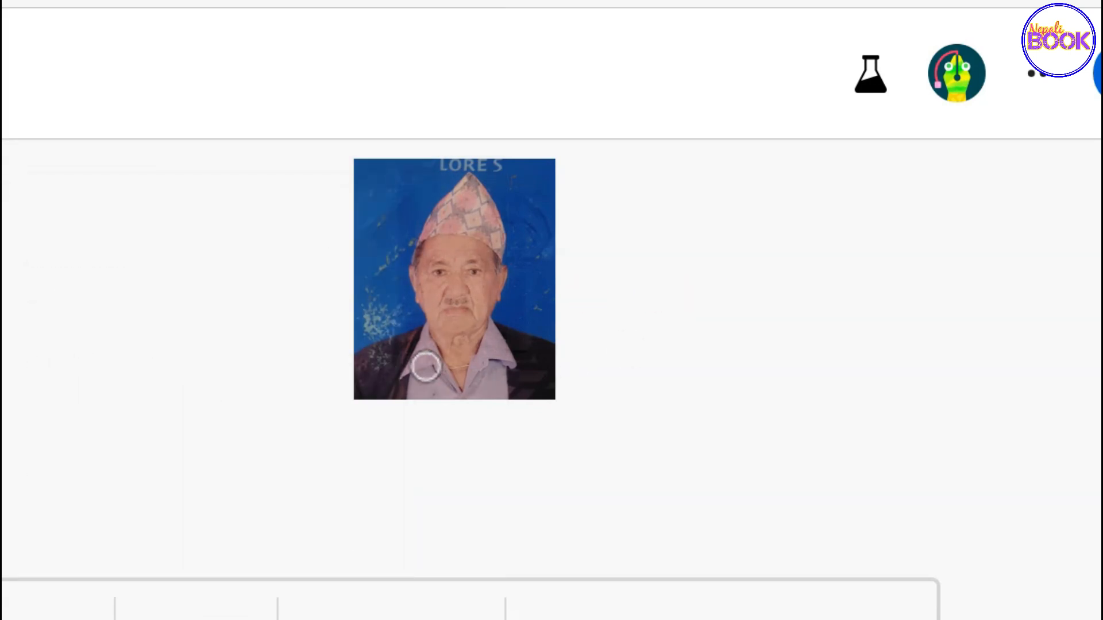
left_click_drag(375, 316, 401, 322)
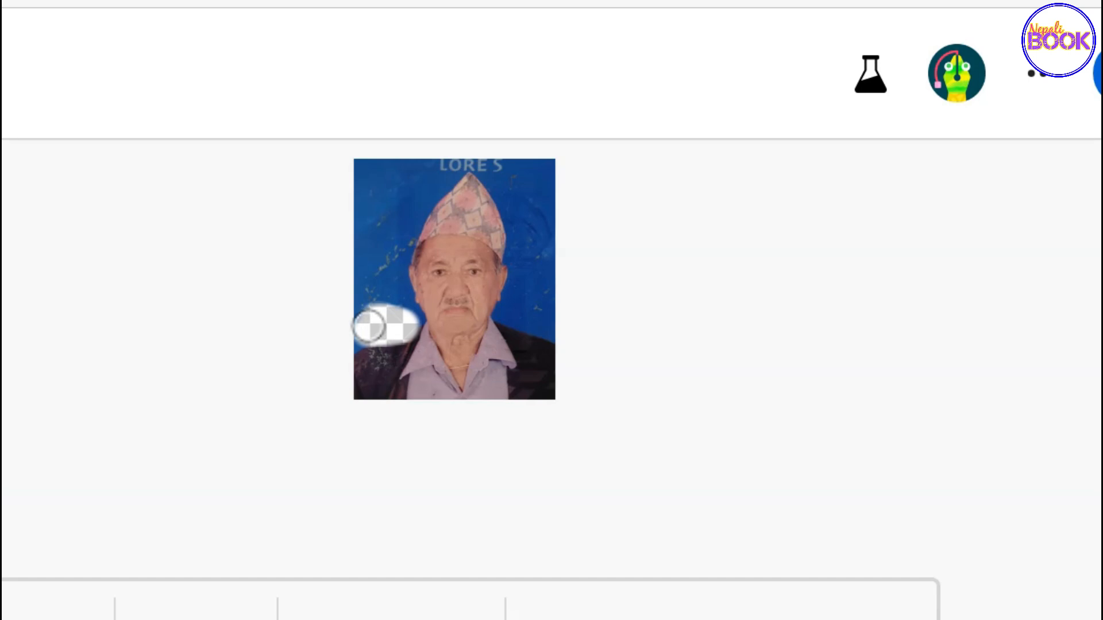
left_click_drag(387, 270, 405, 248)
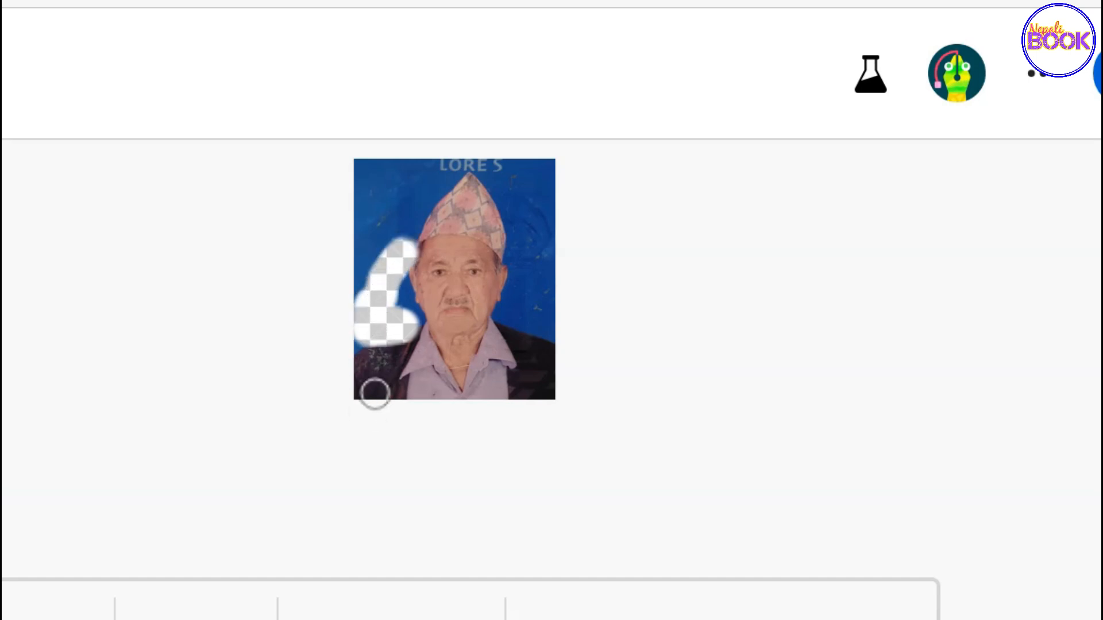
left_click(877, 477)
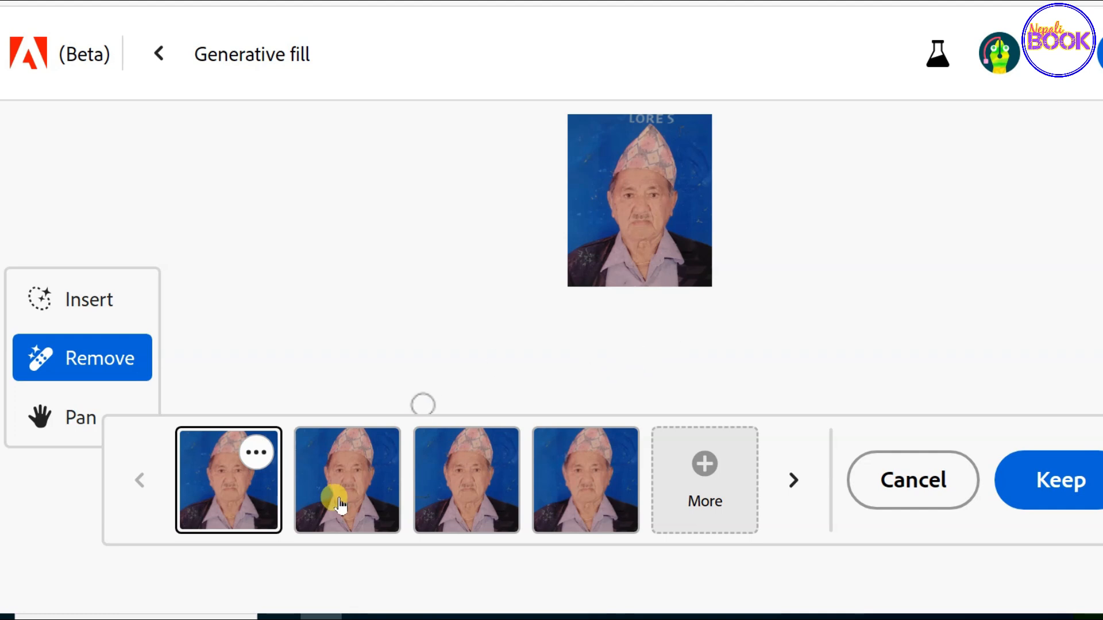
- Compare the four generated stain removals and keep the first variation
left_click(342, 503)
left_click(463, 503)
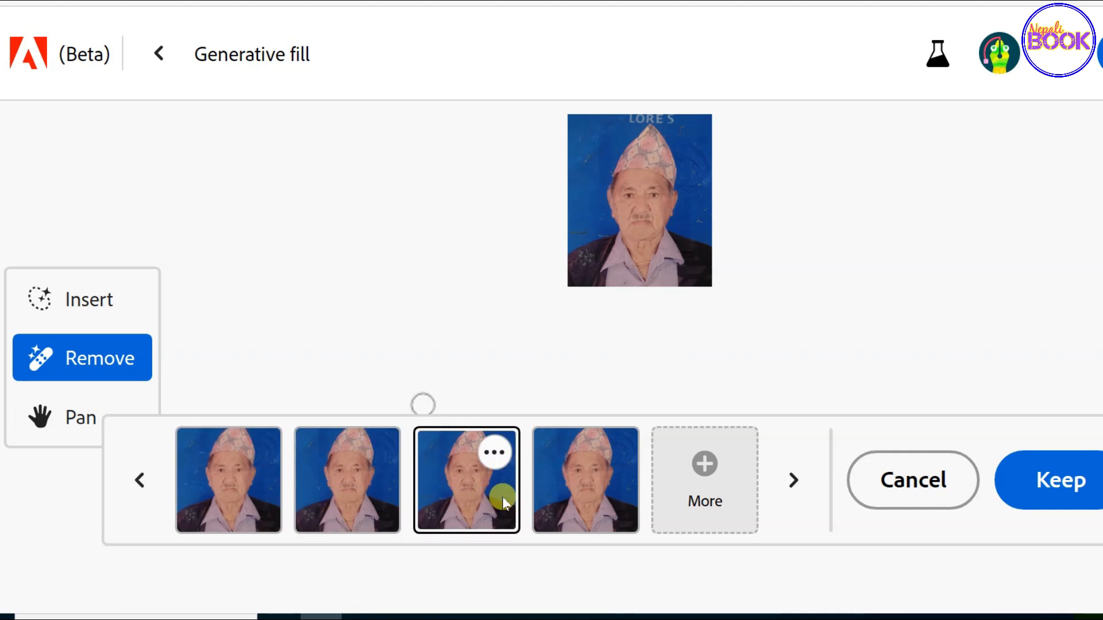
left_click(568, 499)
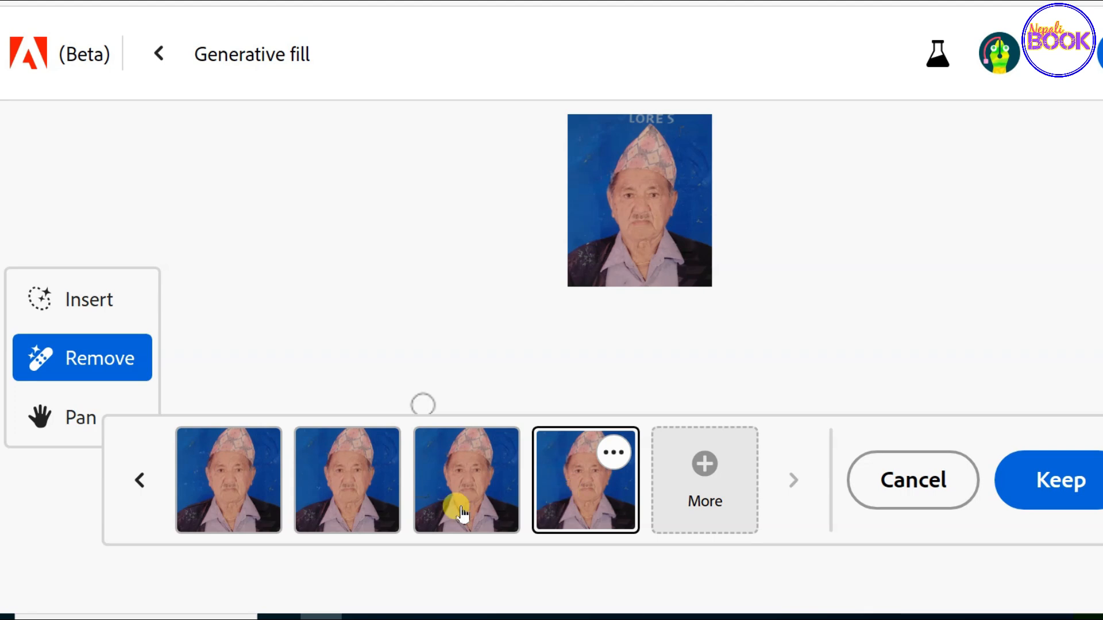
left_click(253, 487)
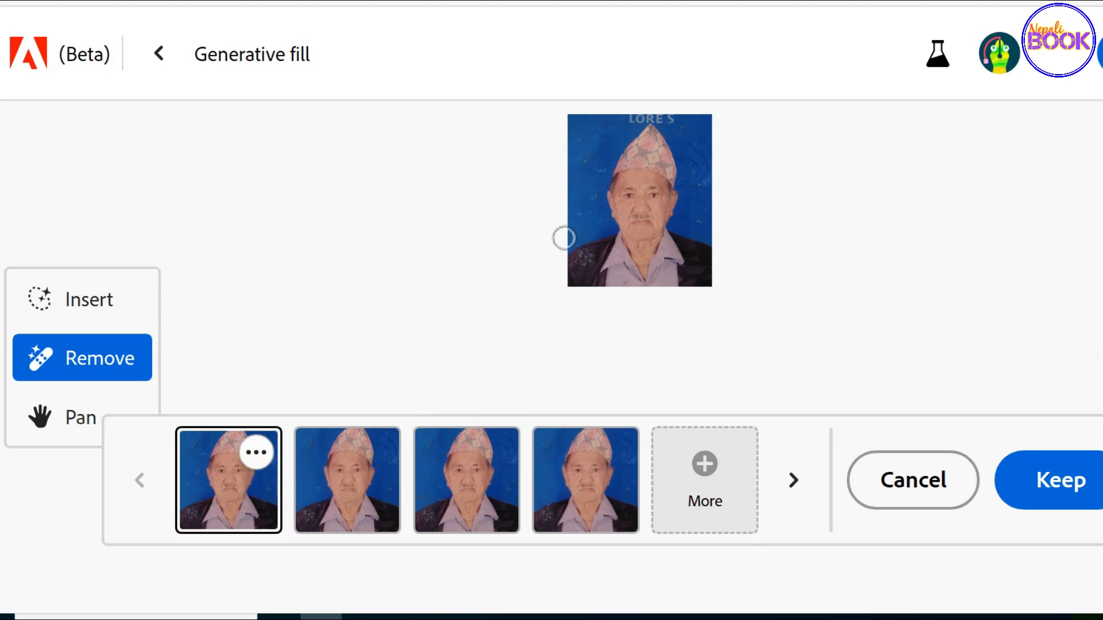
left_click(1063, 480)
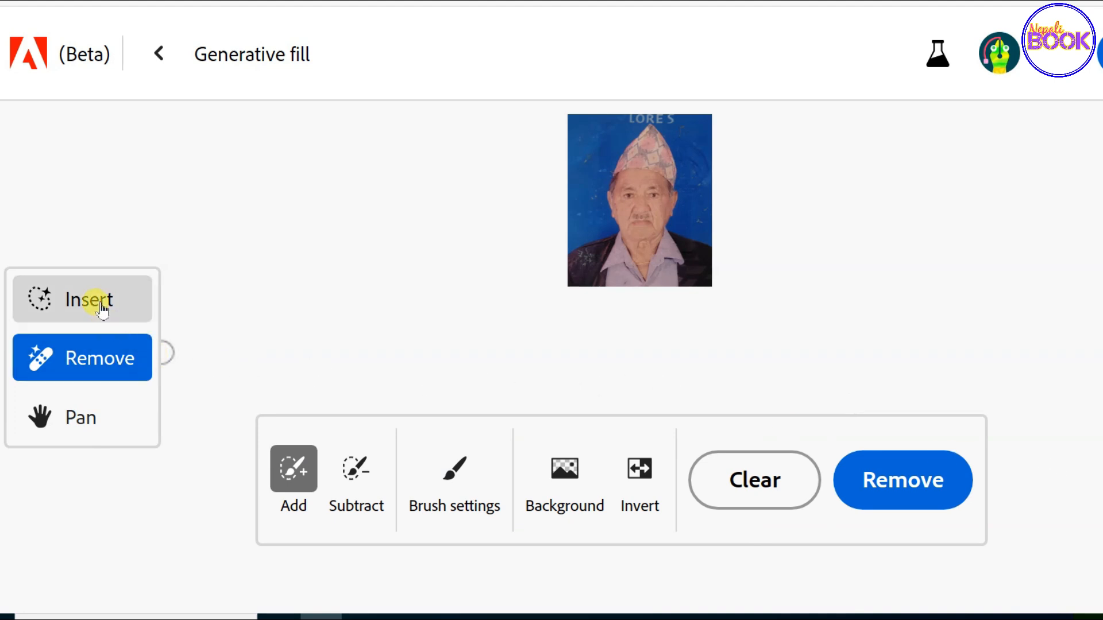
- Switch to the Insert tool, select the portrait's whole background automatically, and generate a replacement without a prompt
left_click(138, 313)
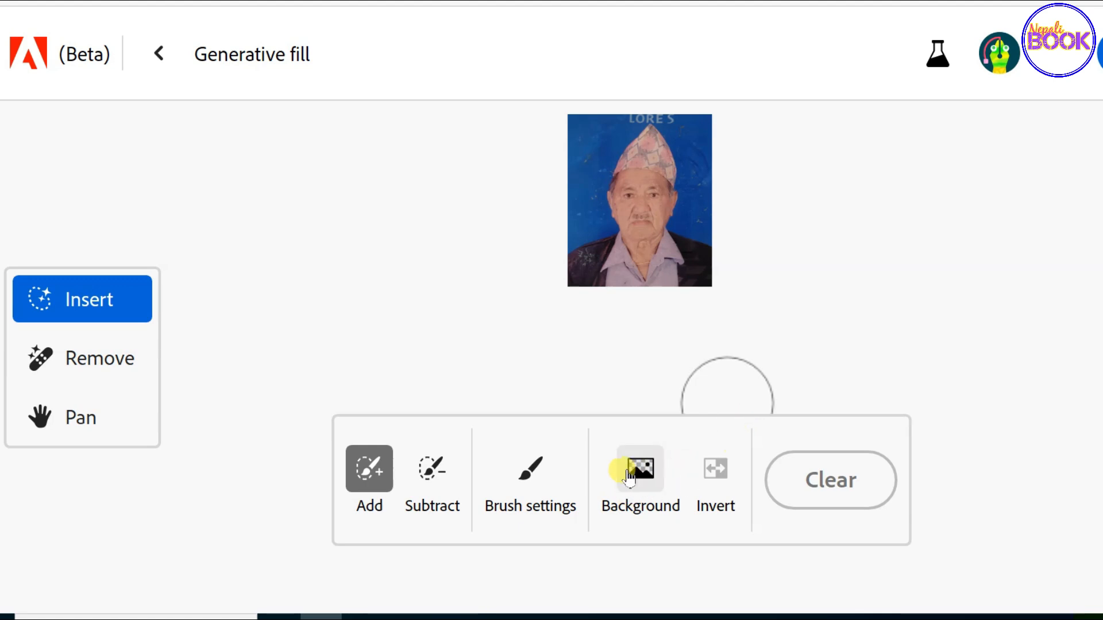
left_click(632, 474)
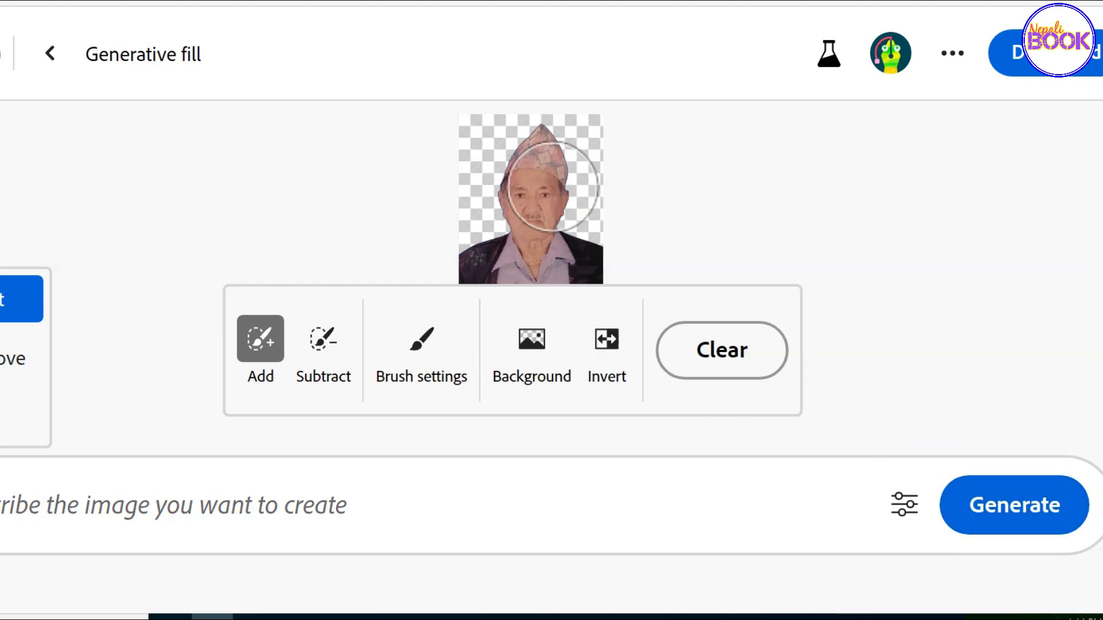
left_click(733, 359)
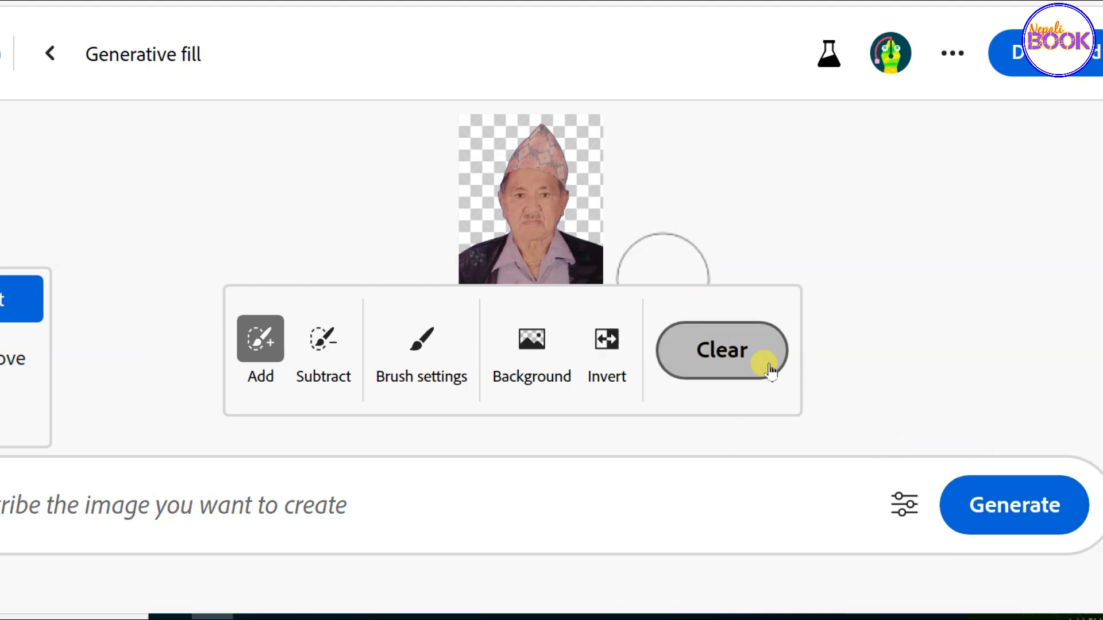
left_click(979, 499)
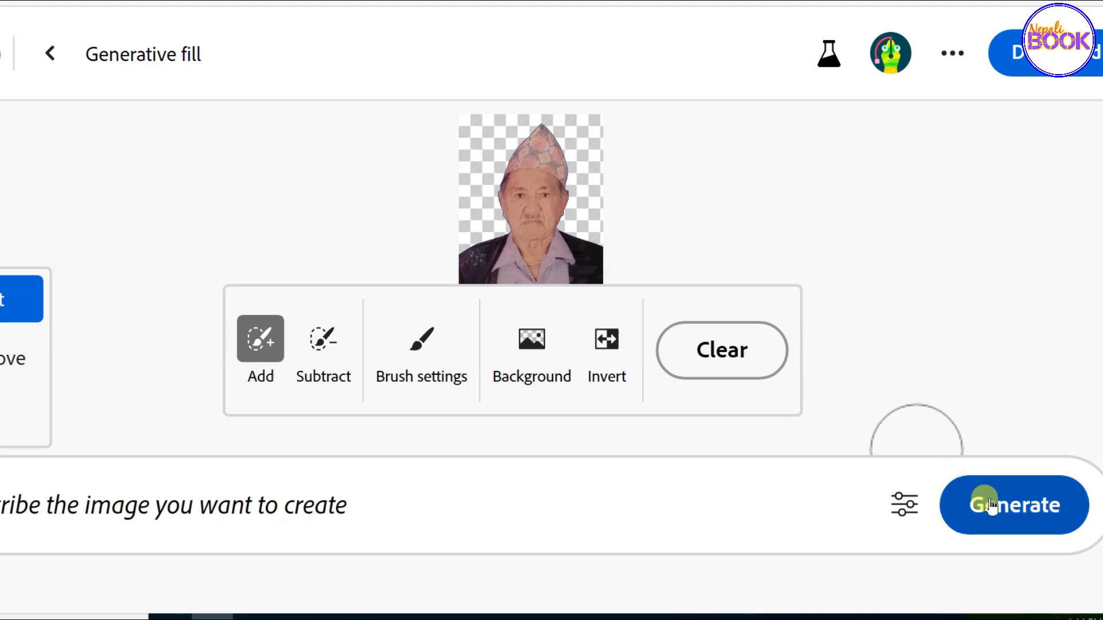
left_click(987, 505)
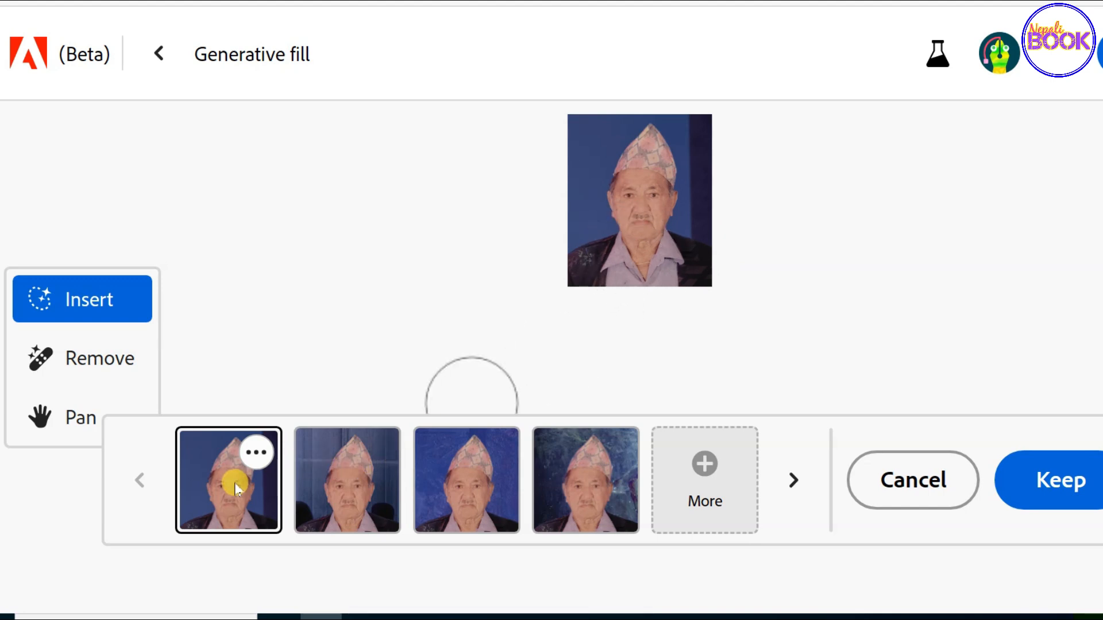
- Preview the generated backgrounds, request more variations, and keep the fourth new one with the plain blue backdrop
left_click(333, 482)
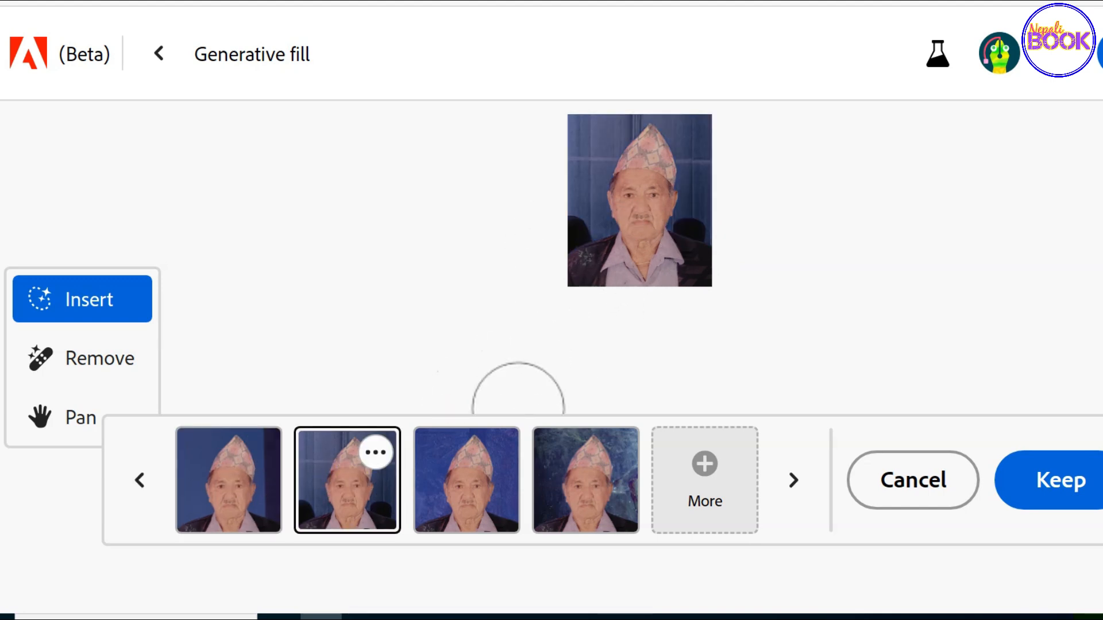
left_click(485, 487)
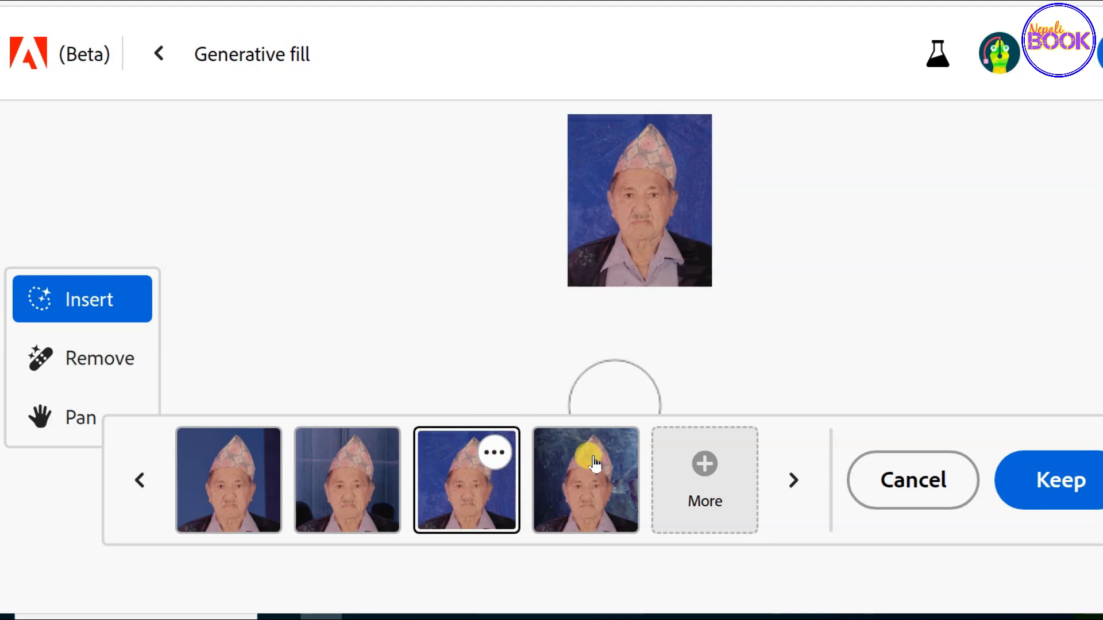
left_click(592, 467)
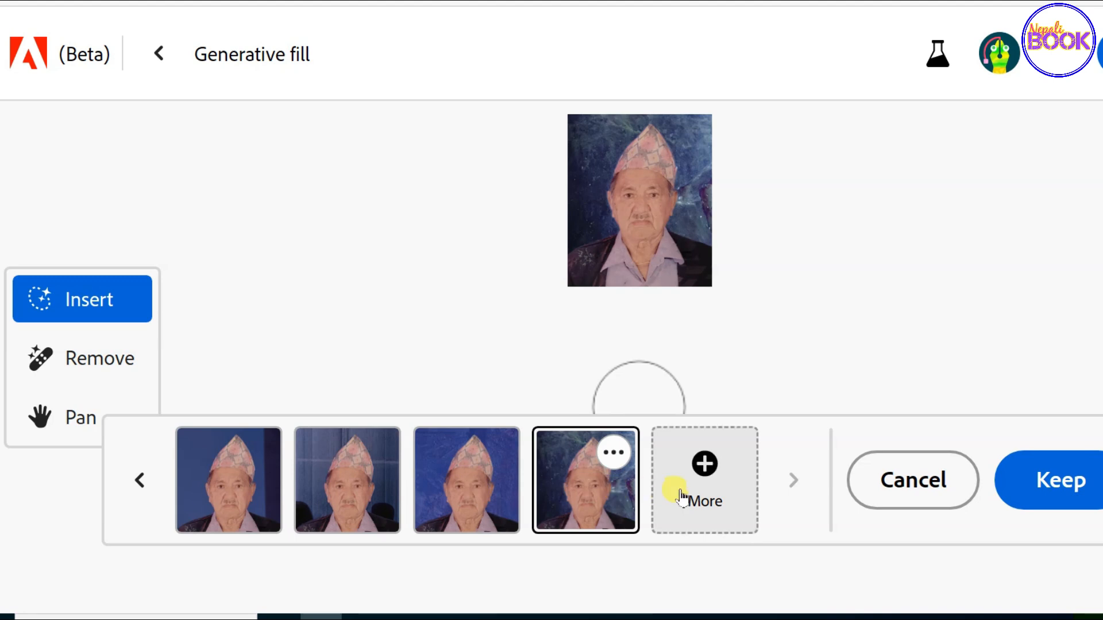
left_click(706, 466)
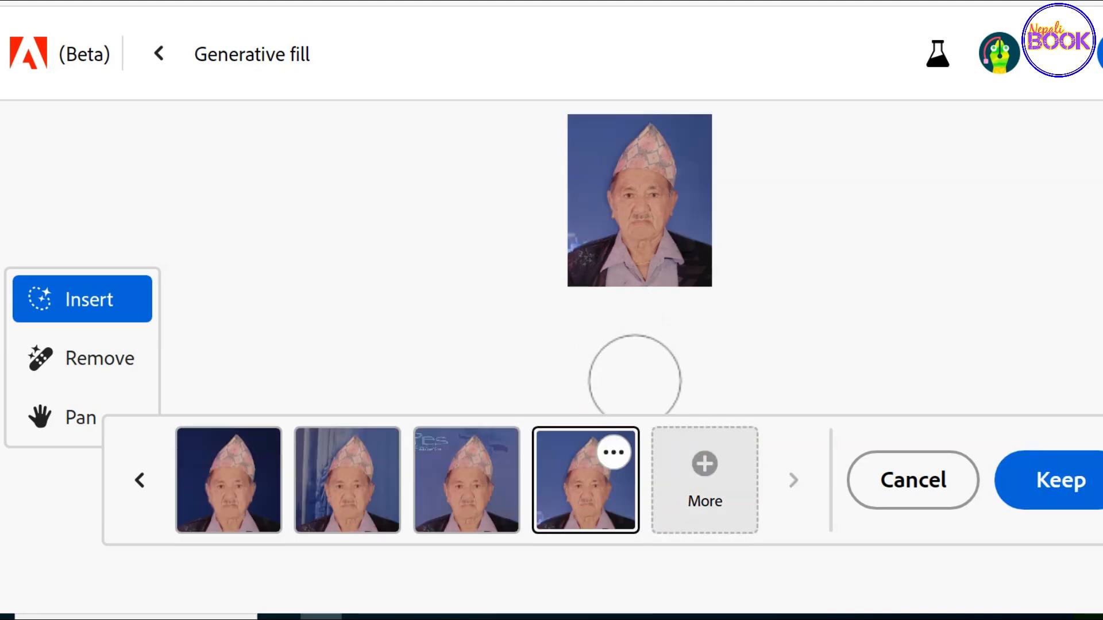
left_click(1031, 475)
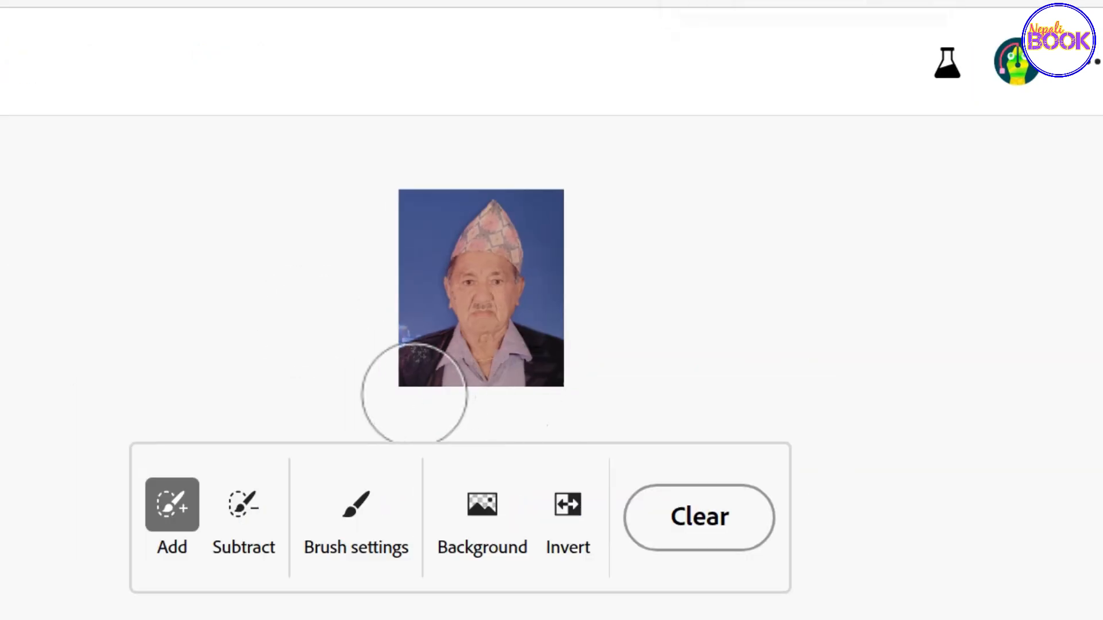
- Brush over the man's clothing and shoulders below the face and generate a replacement with an empty prompt
mouse_move(418, 377)
left_mouse_down()
mouse_move(446, 384)
mouse_move(443, 362)
mouse_move(425, 367)
mouse_move(516, 375)
mouse_move(536, 358)
left_mouse_up()
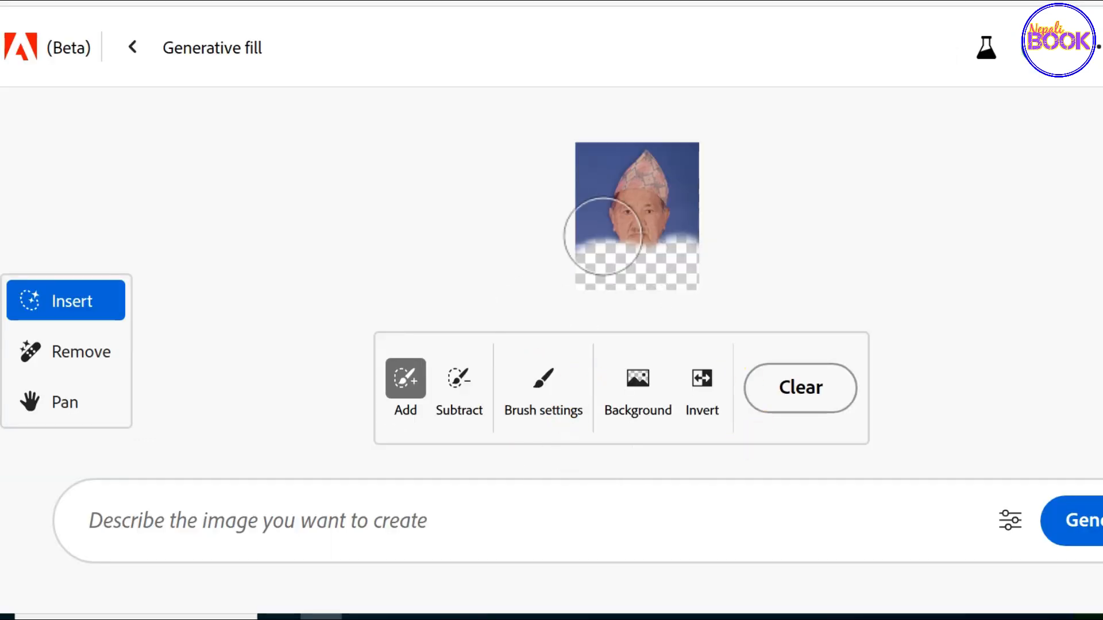
left_click(140, 517)
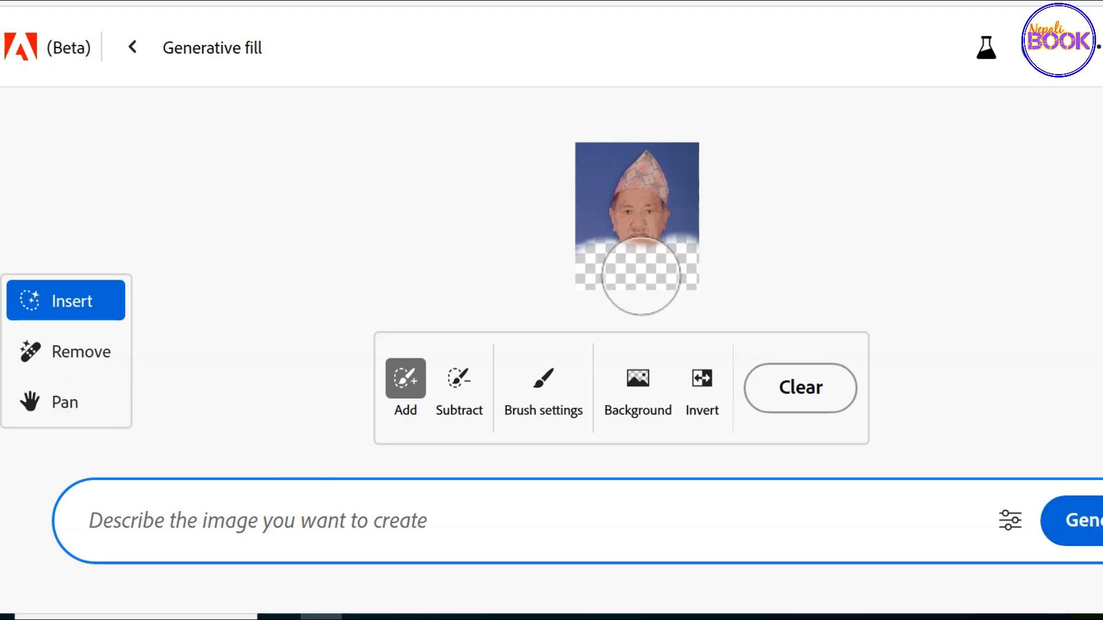
left_click(103, 520)
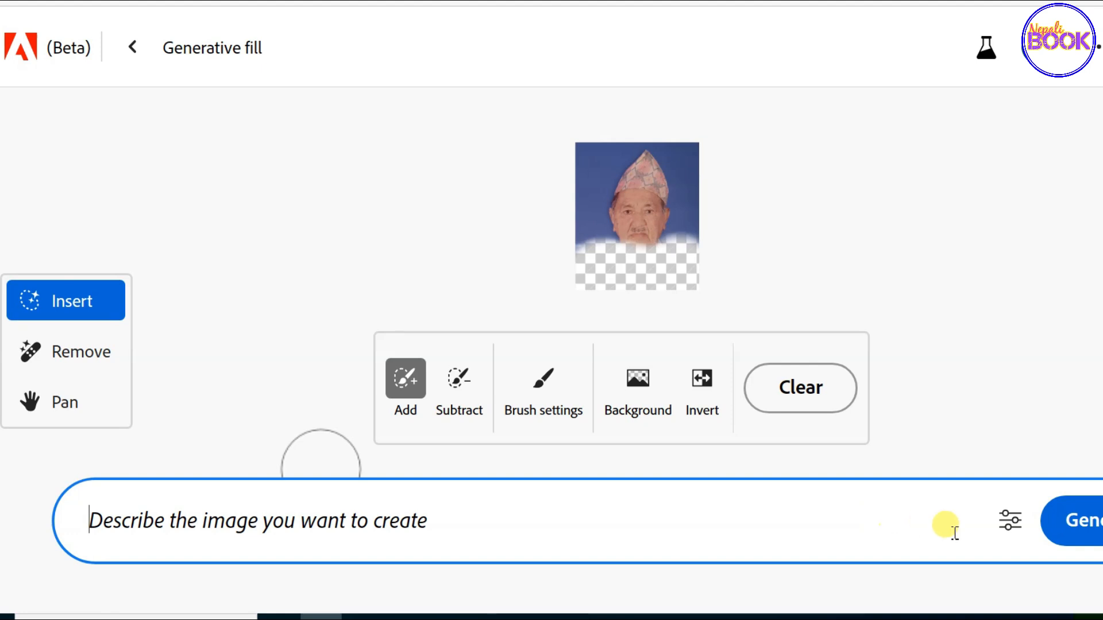
left_click(1070, 521)
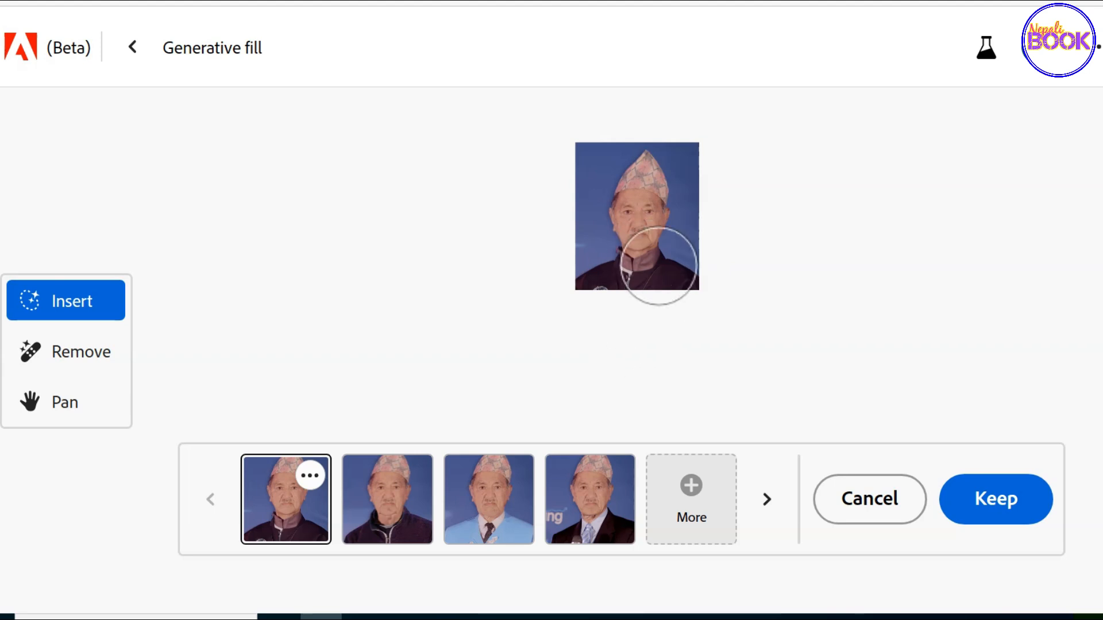
- Preview the generated outfits and keep the second variation, the dark zip-up jacket
left_click(379, 505)
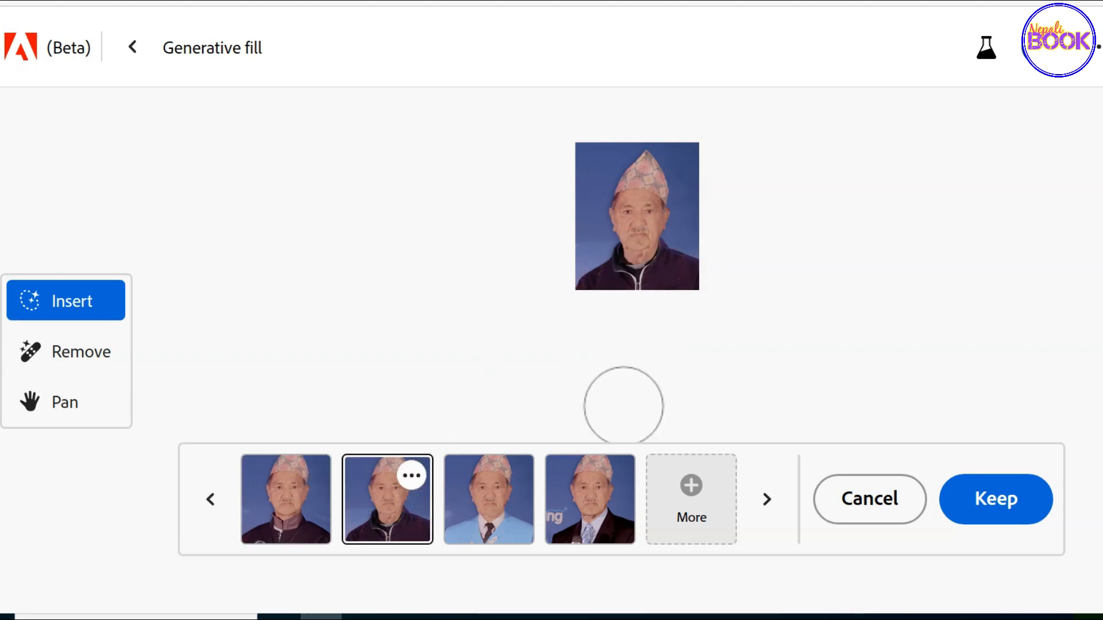
left_click(505, 500)
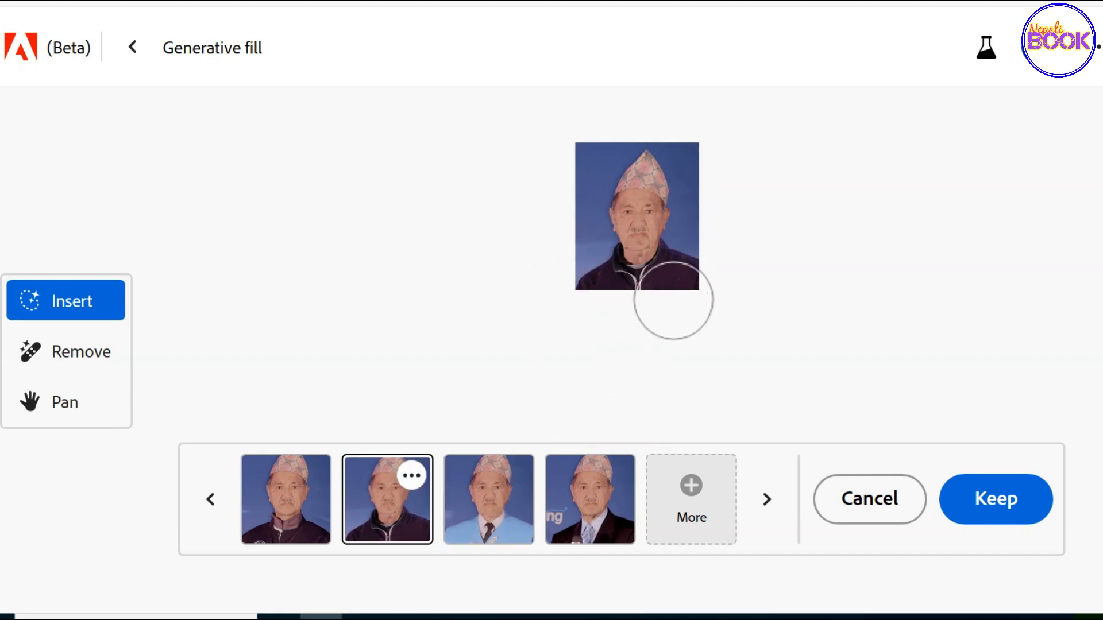
left_click(1000, 498)
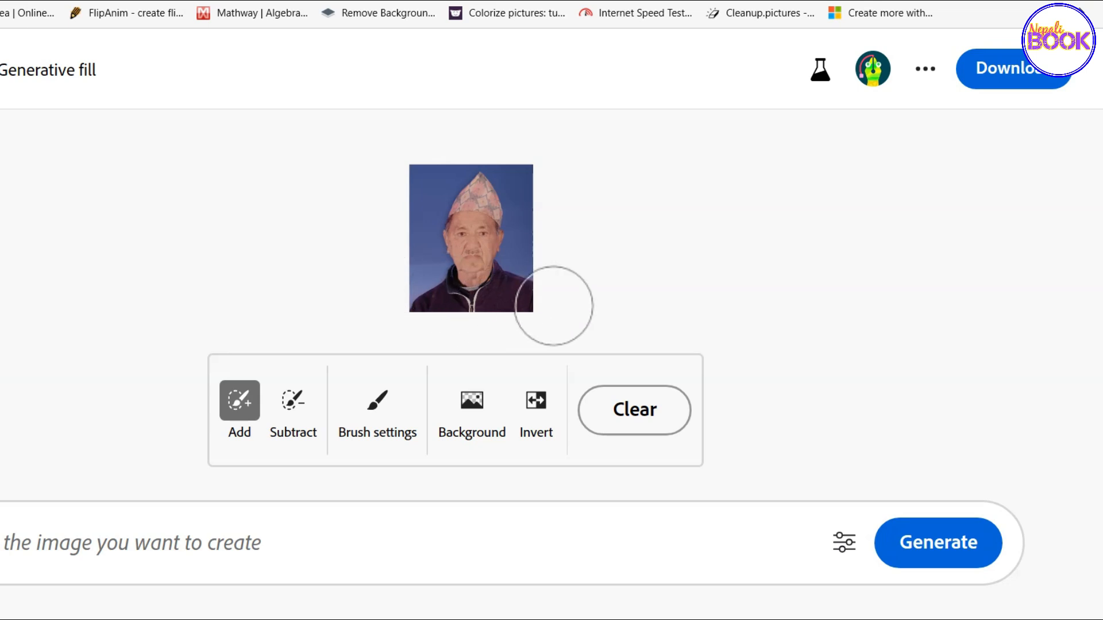
left_click(1020, 84)
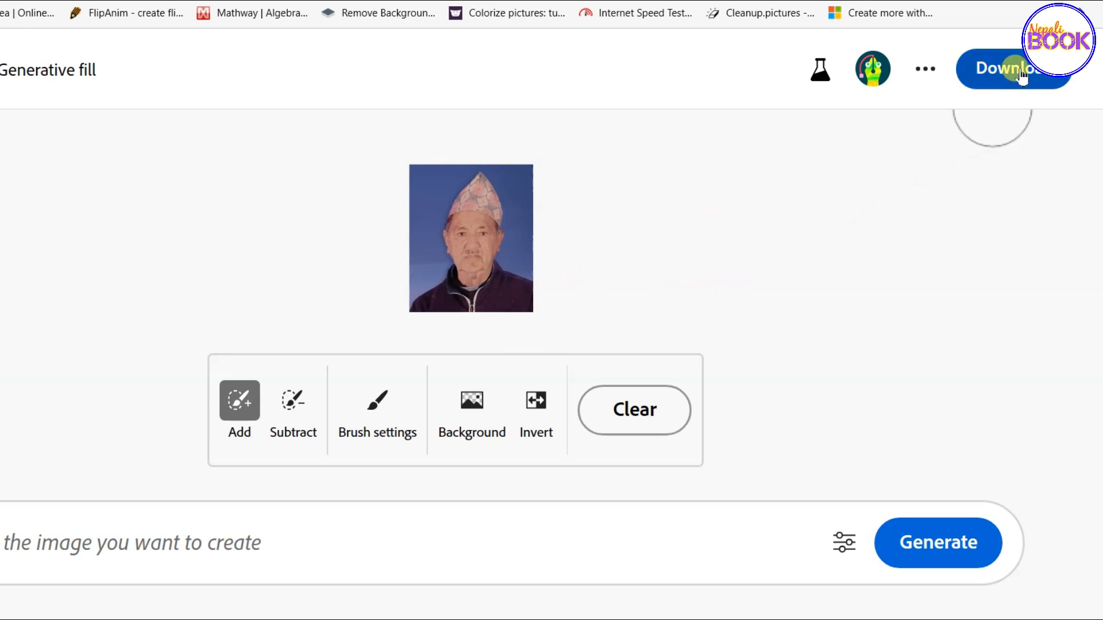
left_click(986, 83)
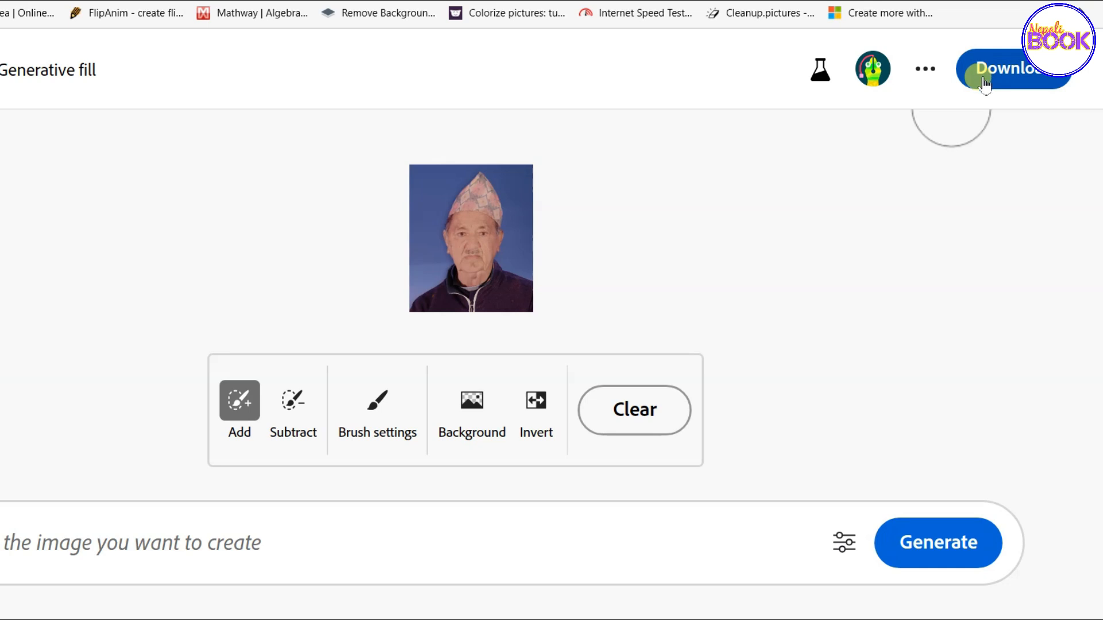
- Switch to Snipping Tool and capture a rectangular snip around the restored portrait on the Generative fill page
left_click(75, 618)
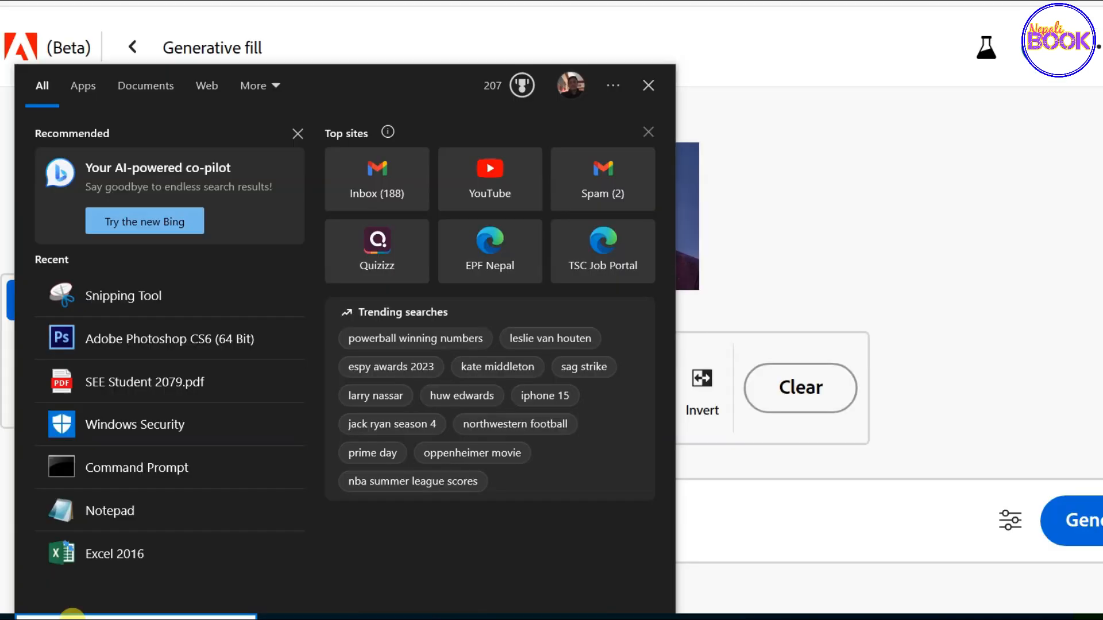
left_click(114, 299)
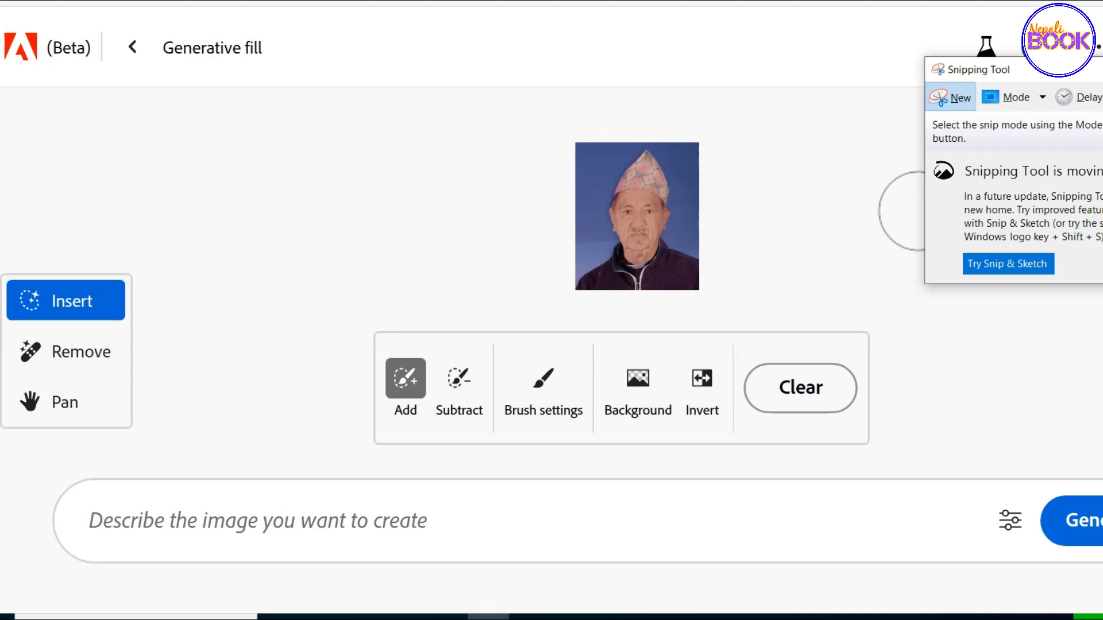
left_click(954, 98)
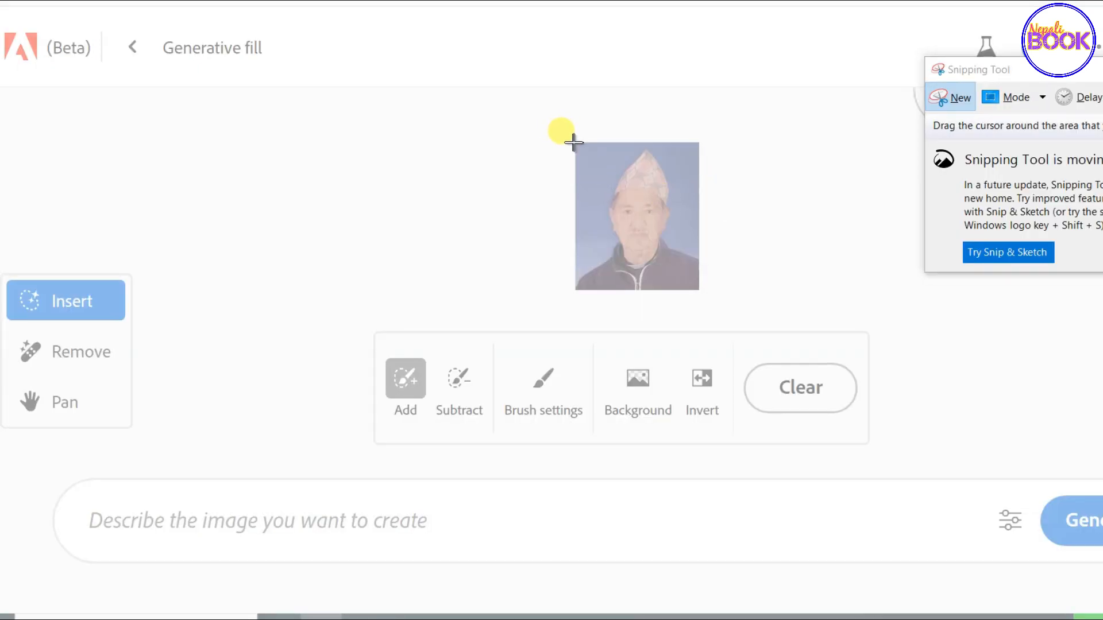
left_click_drag(573, 141, 707, 298)
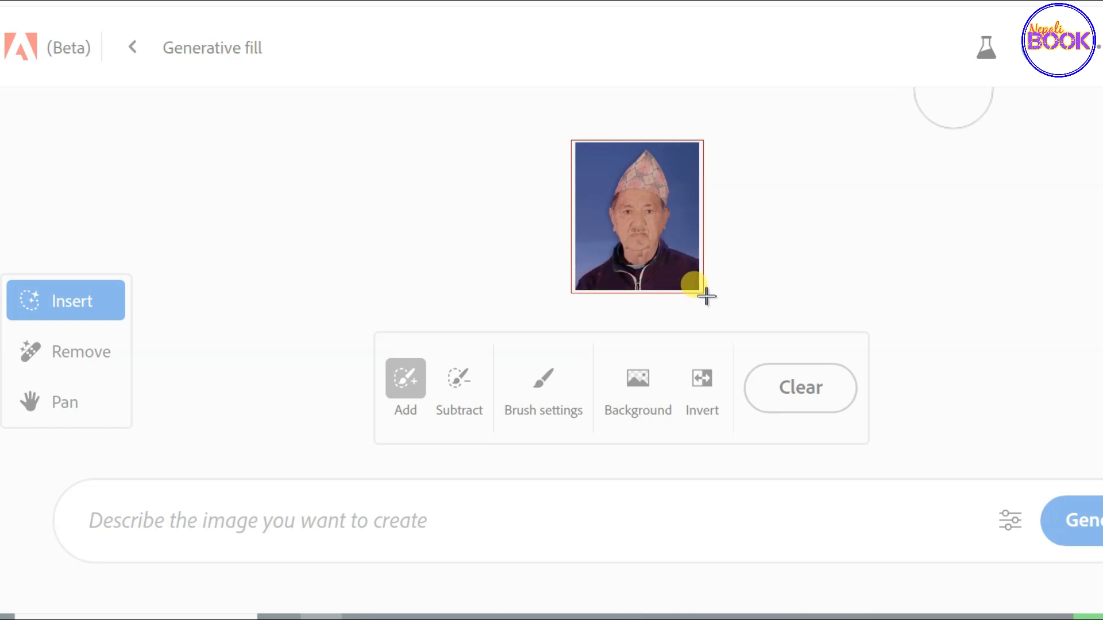
left_click_drag(707, 296, 706, 296)
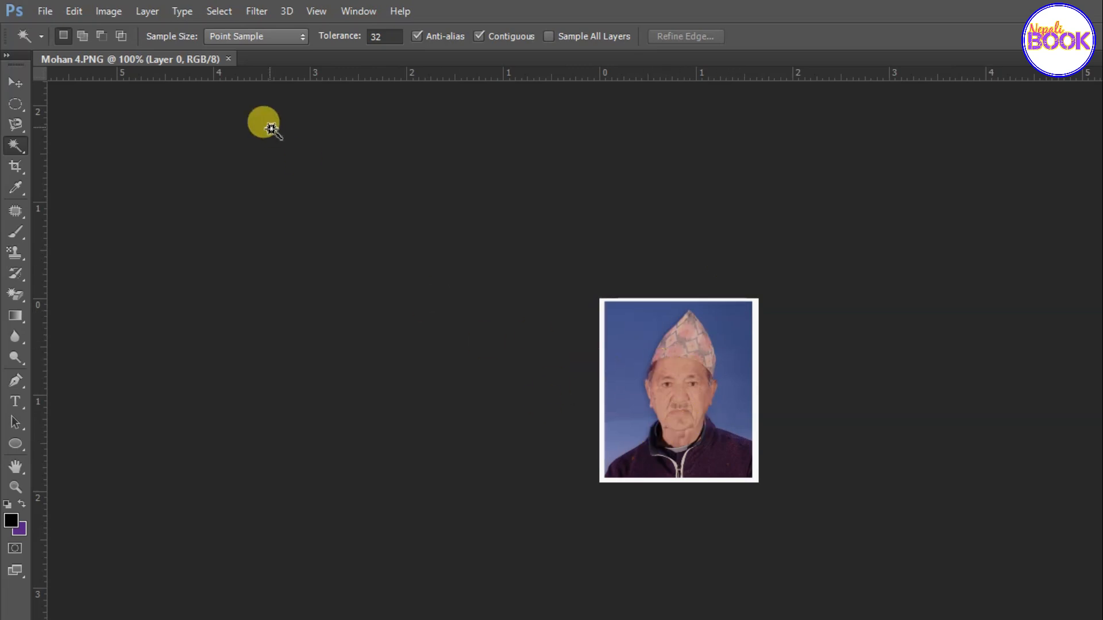
- In Photoshop, resample the captured portrait to a resolution of 300 pixels/inch, keeping its proportions
left_click(108, 11)
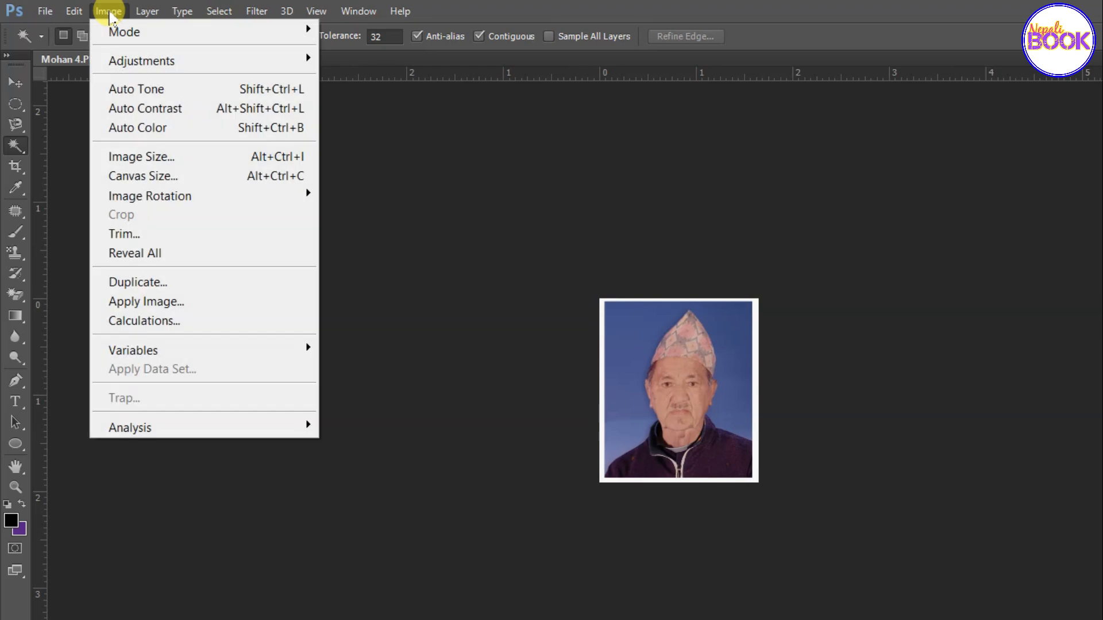
left_click(165, 162)
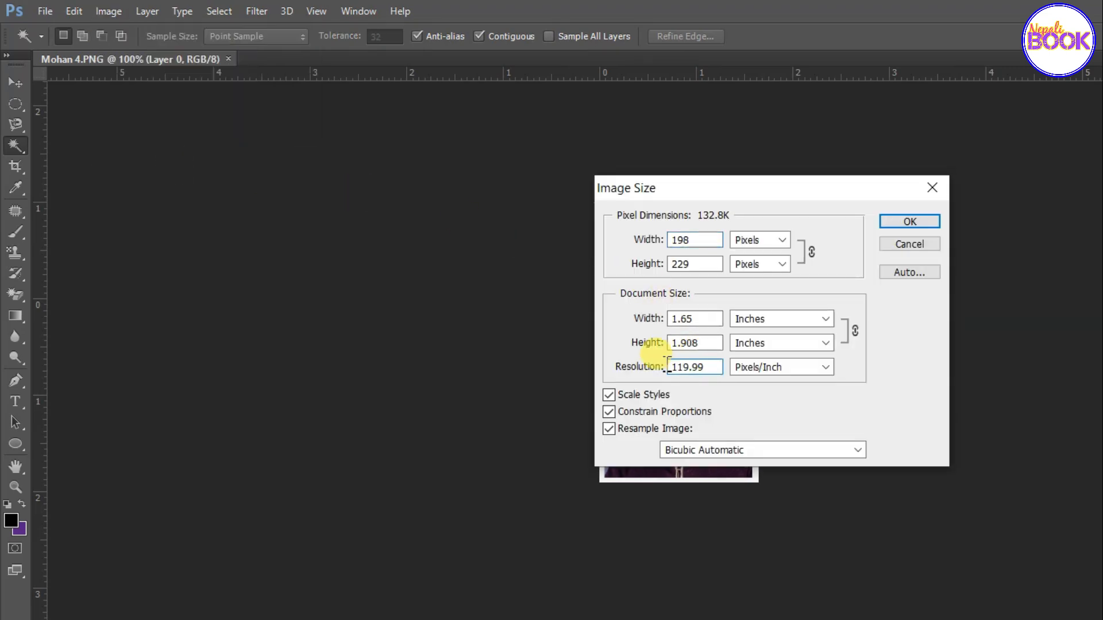
type("300")
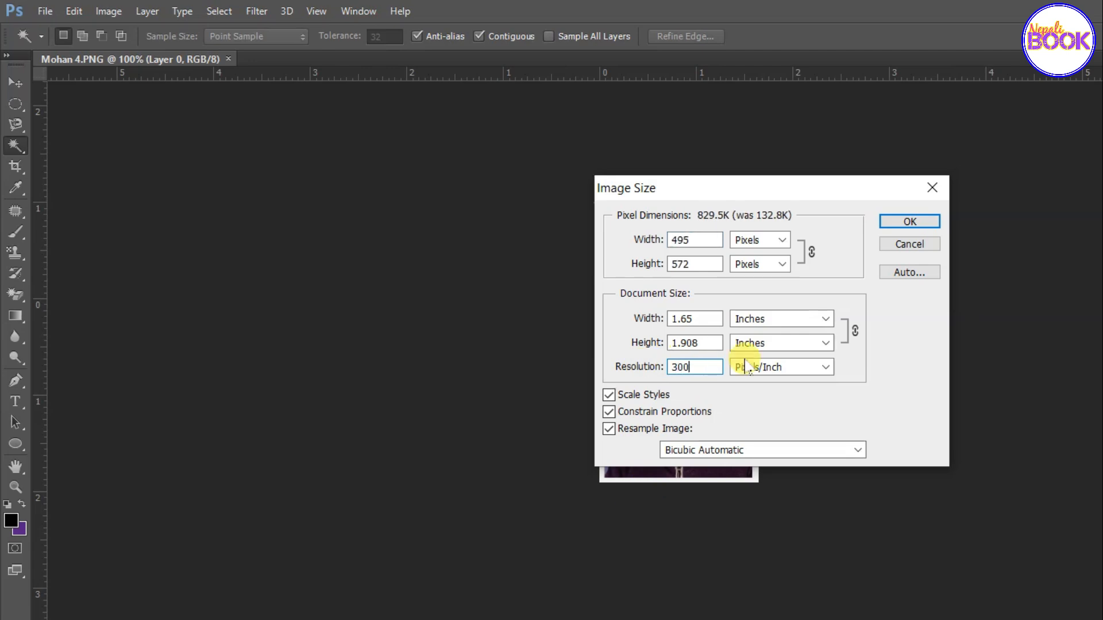
left_click(903, 223)
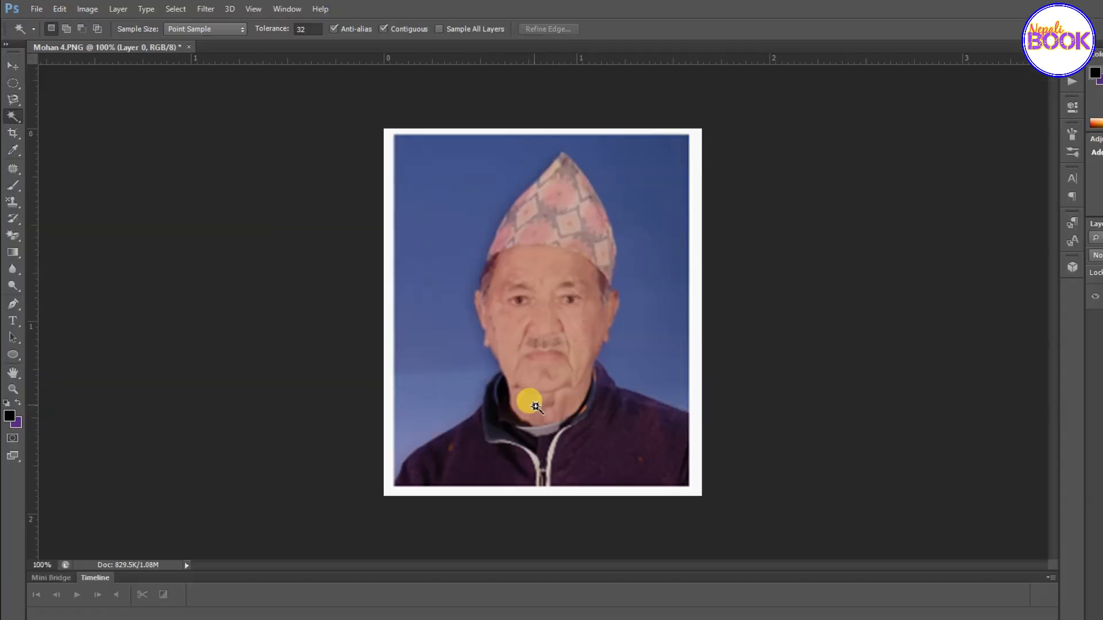
- Raise contrast with an RGB Curves adjustment, lifting the midtones and highlights and setting the shadow point to input 79, output 71
key("ctrl+m")
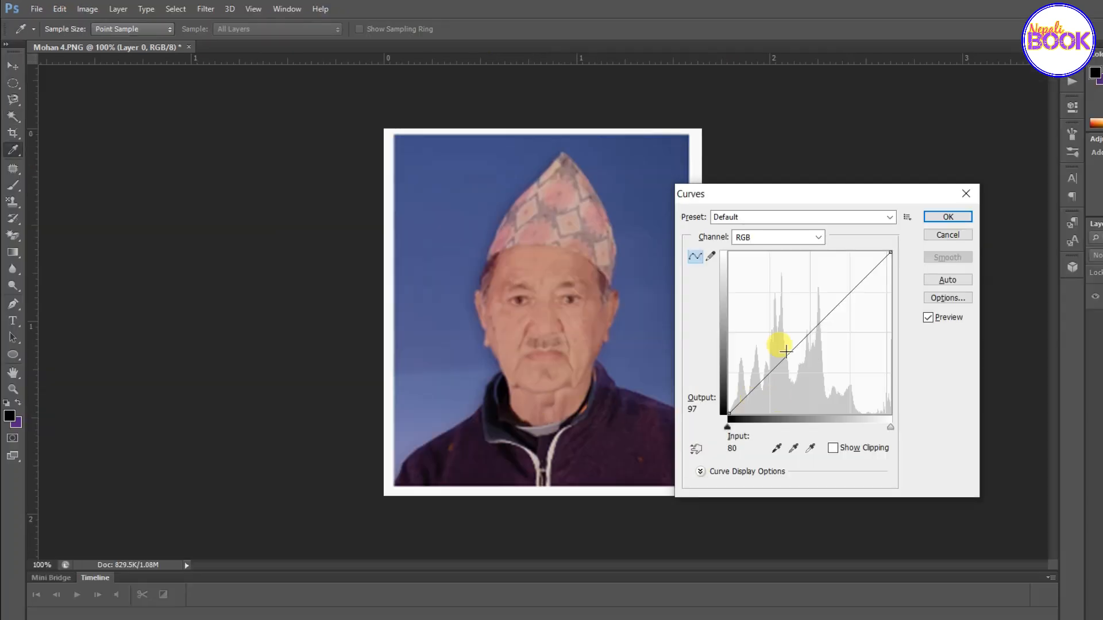
left_click_drag(812, 334, 798, 334)
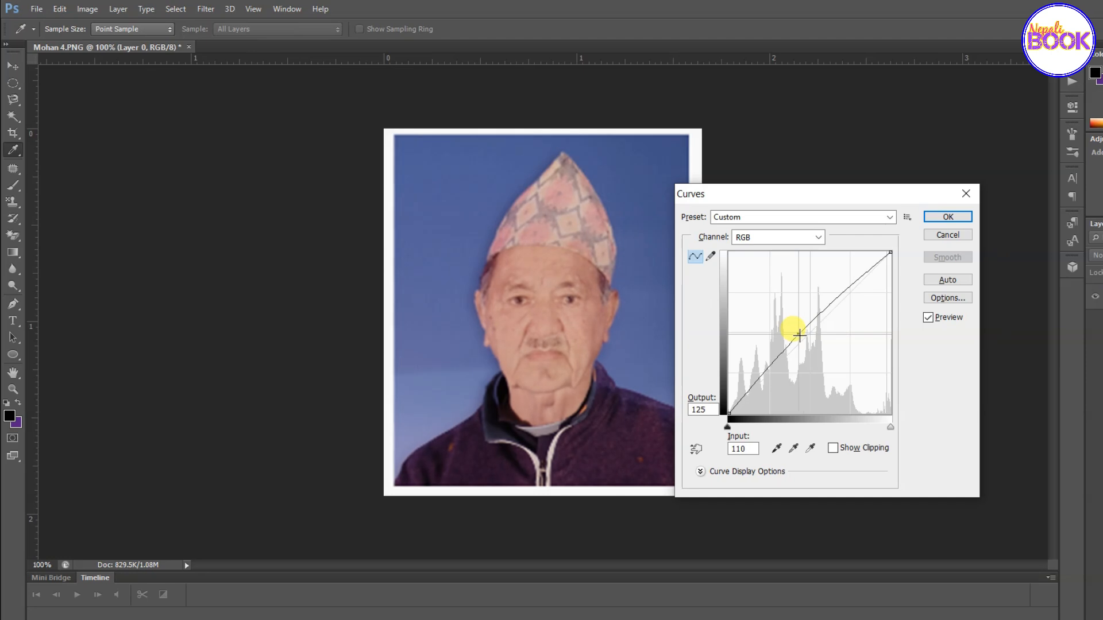
left_click_drag(761, 376, 771, 382)
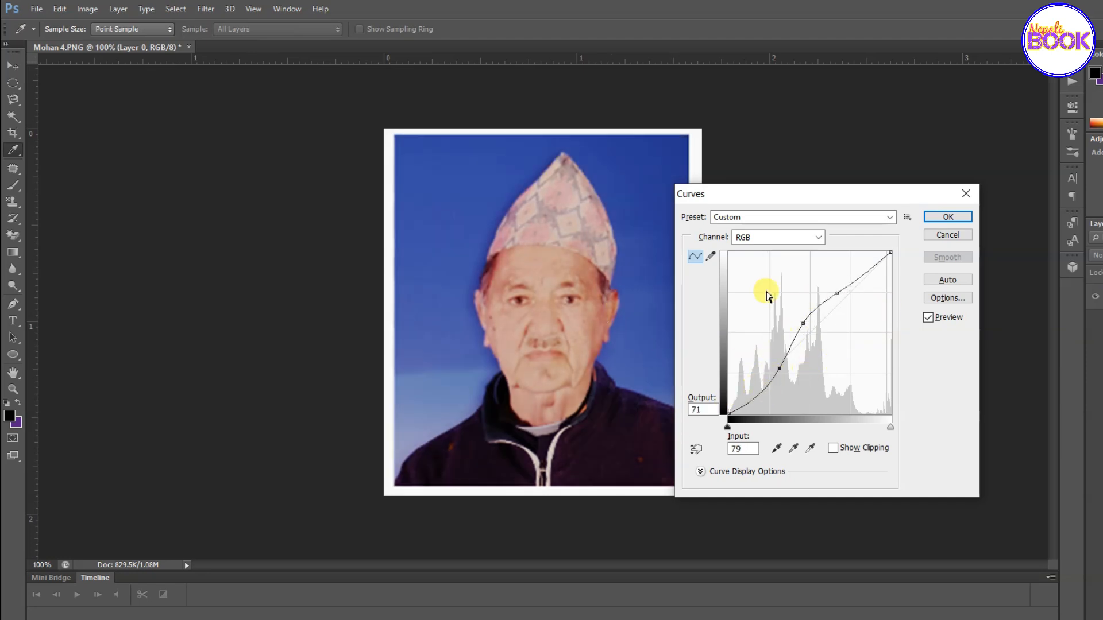
left_click(947, 217)
key("w")
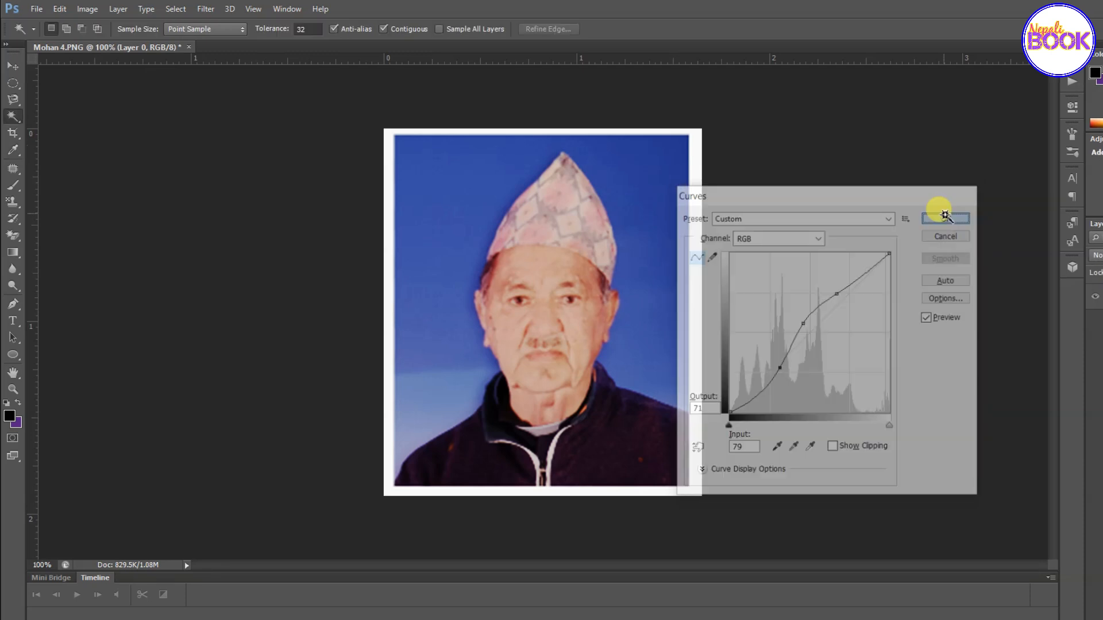
- Brighten the portrait with an RGB Levels adjustment, setting the input white point to 228 and the output levels to 17 and 249
key("ctrl+l")
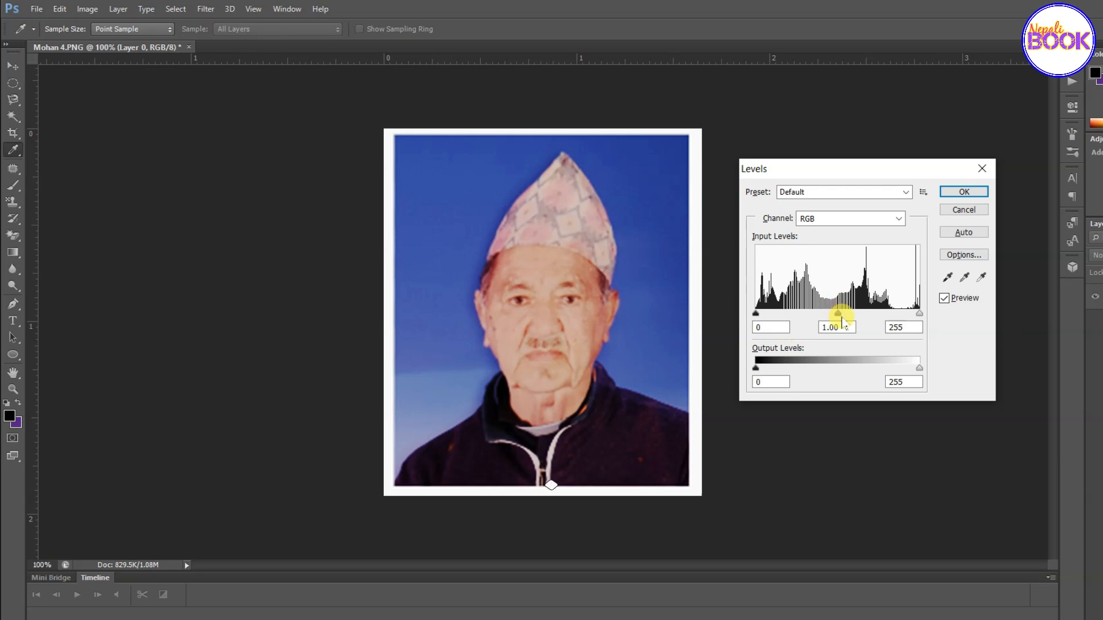
mouse_move(841, 319)
left_mouse_down()
mouse_move(833, 316)
mouse_move(846, 317)
left_mouse_up()
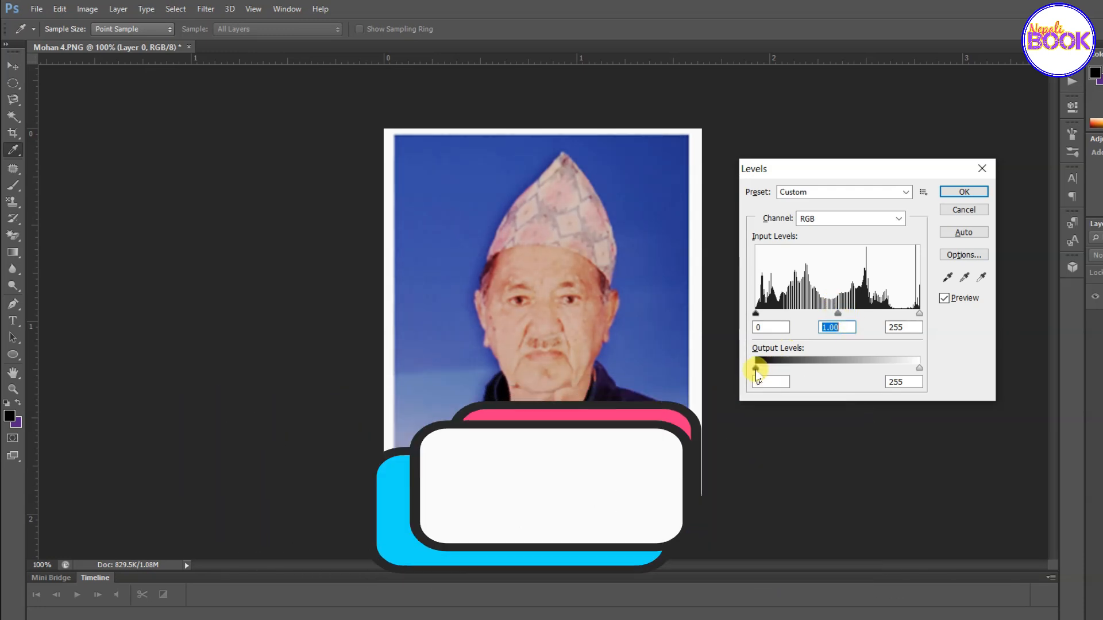
left_click_drag(756, 367, 766, 369)
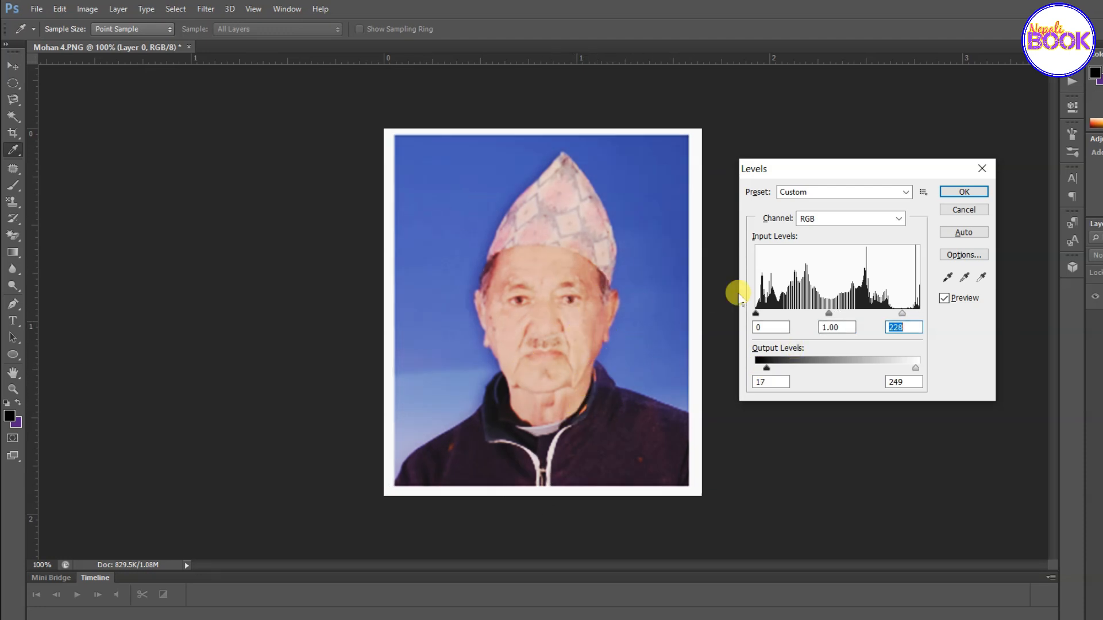
left_click(963, 192)
key("w")
- Export the corrected portrait with Save for Web
left_click(34, 9)
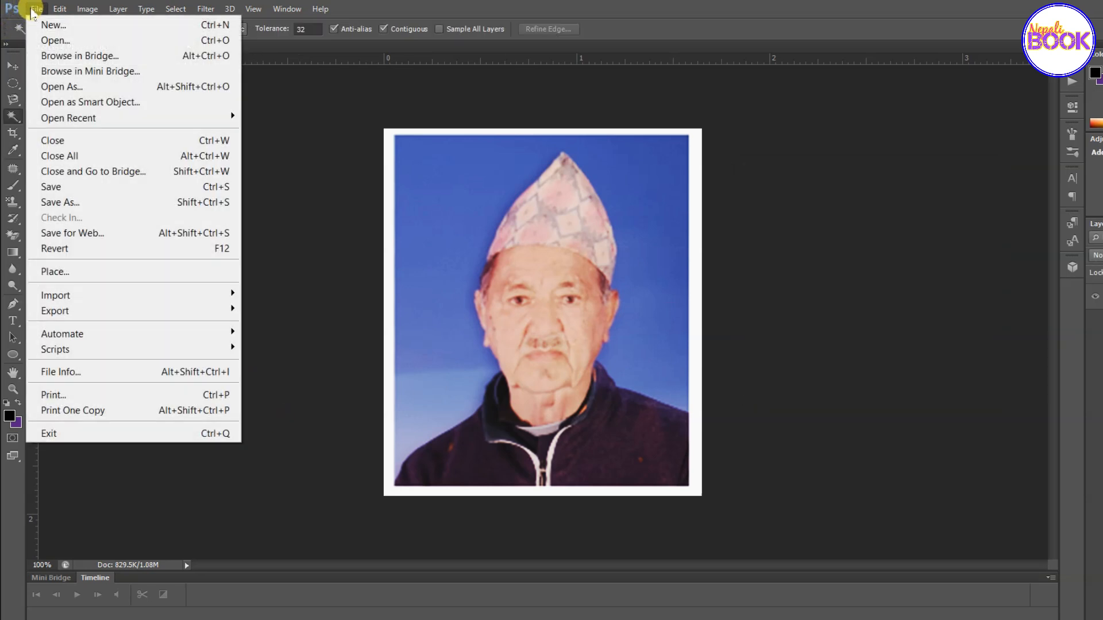
left_click(125, 232)
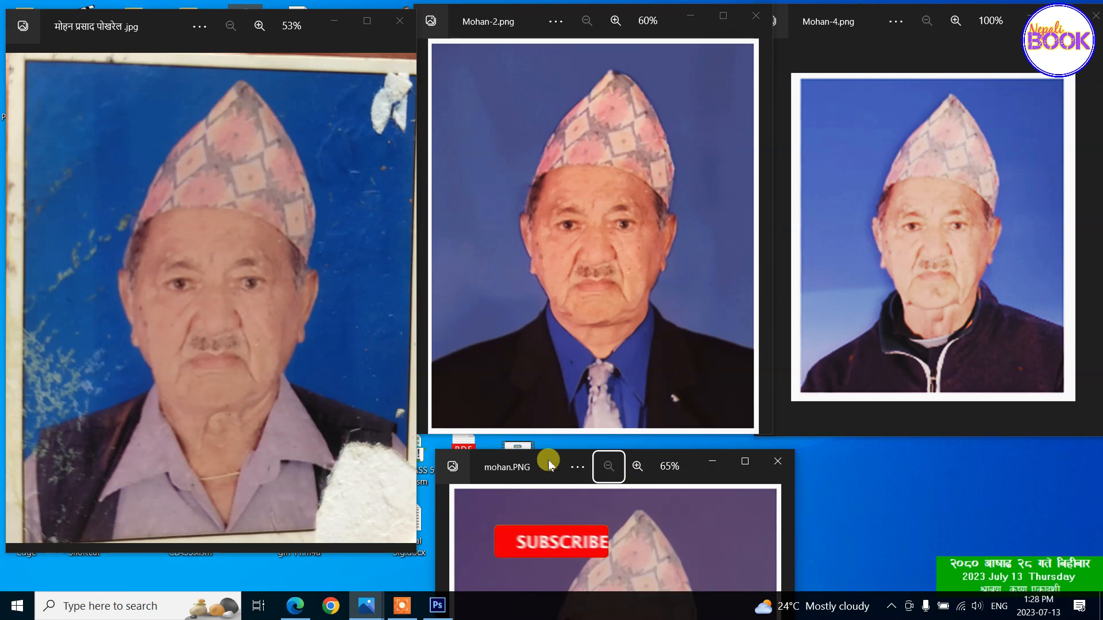
- Reposition the lower photo viewer window beneath the other portrait versions for comparison
mouse_move(549, 464)
left_mouse_down()
mouse_move(623, 303)
mouse_move(677, 112)
mouse_move(754, 216)
mouse_move(704, 153)
mouse_move(743, 69)
mouse_move(701, 118)
mouse_move(869, 204)
mouse_move(712, 258)
mouse_move(362, 271)
mouse_move(243, 108)
mouse_move(775, 197)
mouse_move(817, 300)
mouse_move(721, 402)
mouse_move(745, 364)
mouse_move(633, 313)
mouse_move(533, 446)
mouse_move(540, 458)
left_mouse_up()
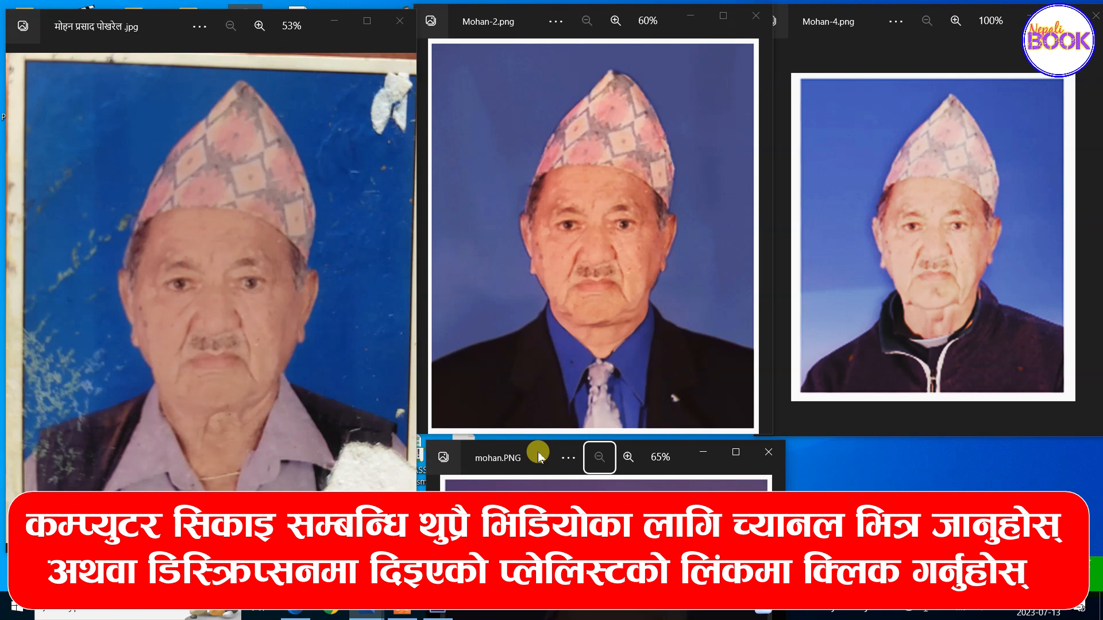